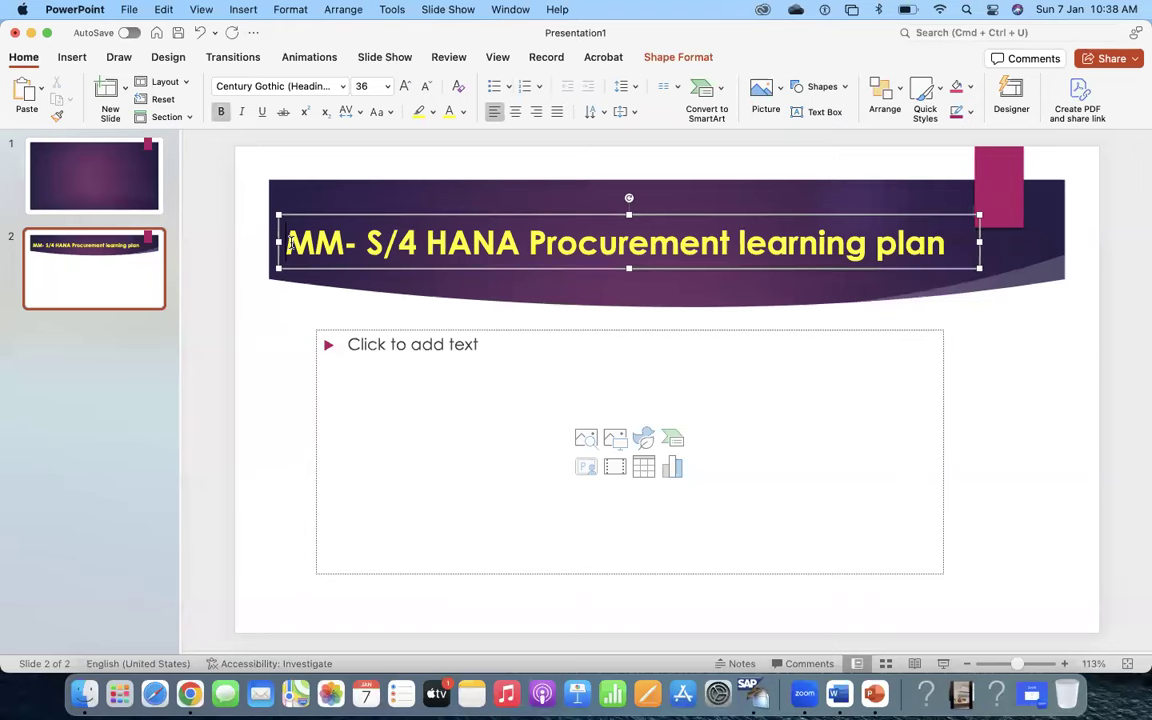
- Insert 'ECC' before MM in the slide 2 title and set the title to size 32
{"action": "type", "text": "E"}
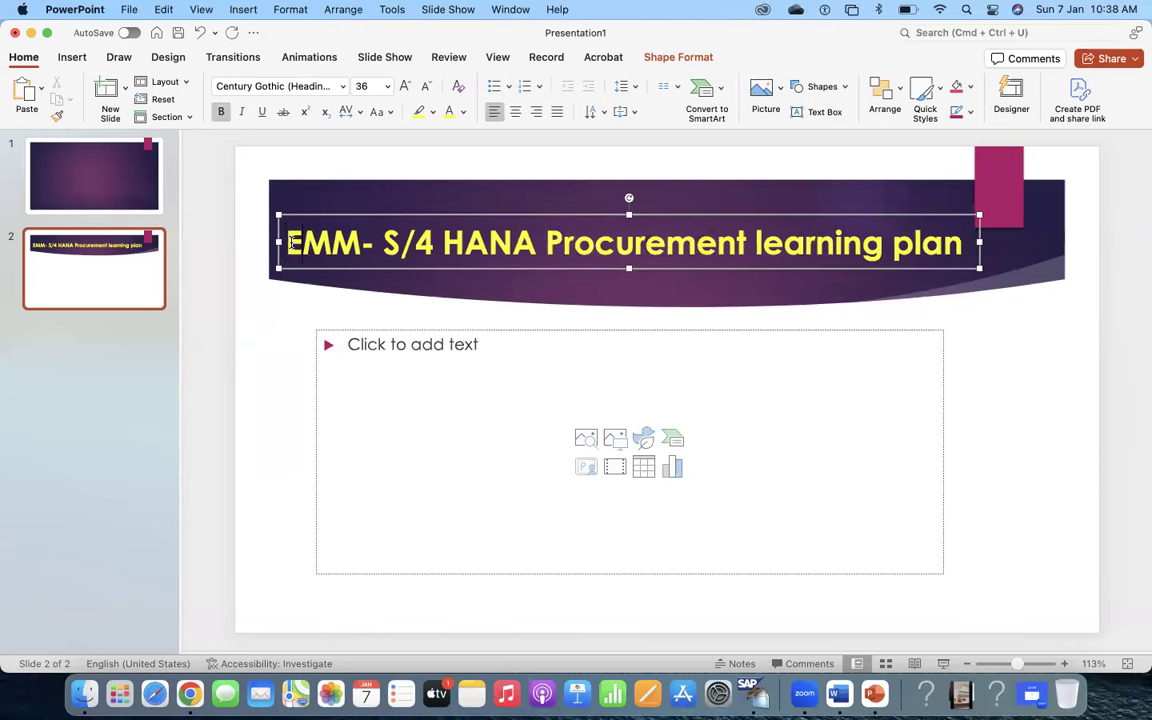
{"action": "type", "text": "CC"}
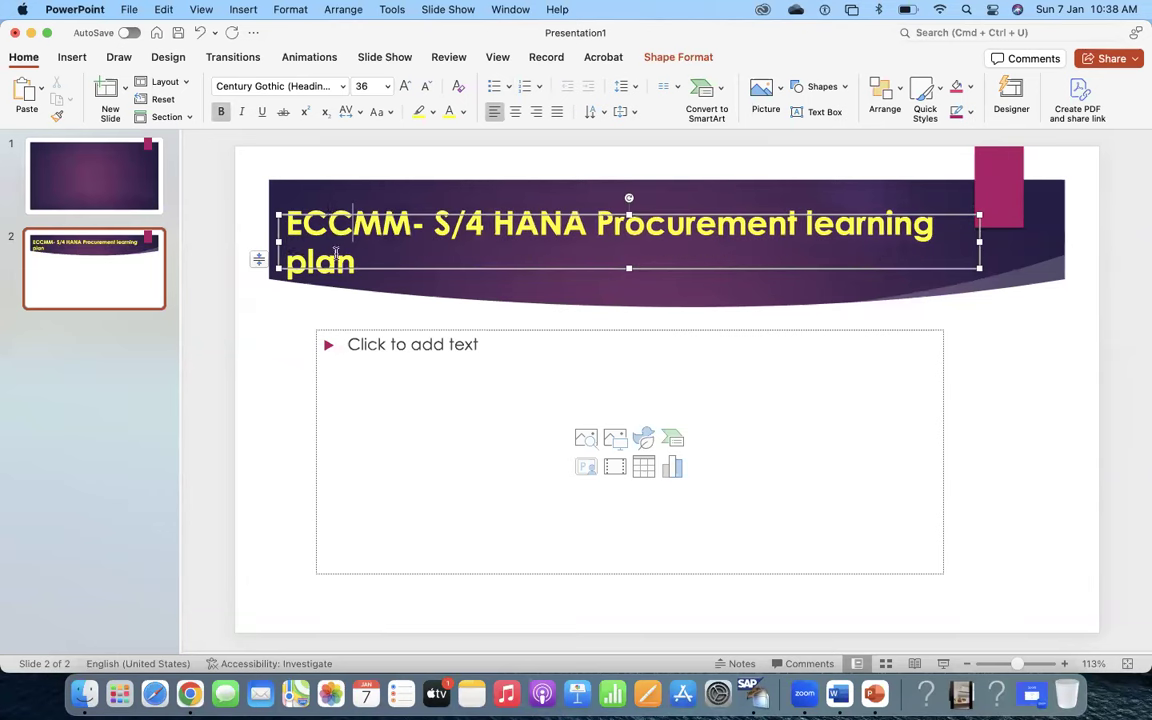
{"action": "left_click", "coordinate": [436, 410]}
{"action": "left_click", "coordinate": [343, 280]}
{"action": "key", "text": "super+a"}
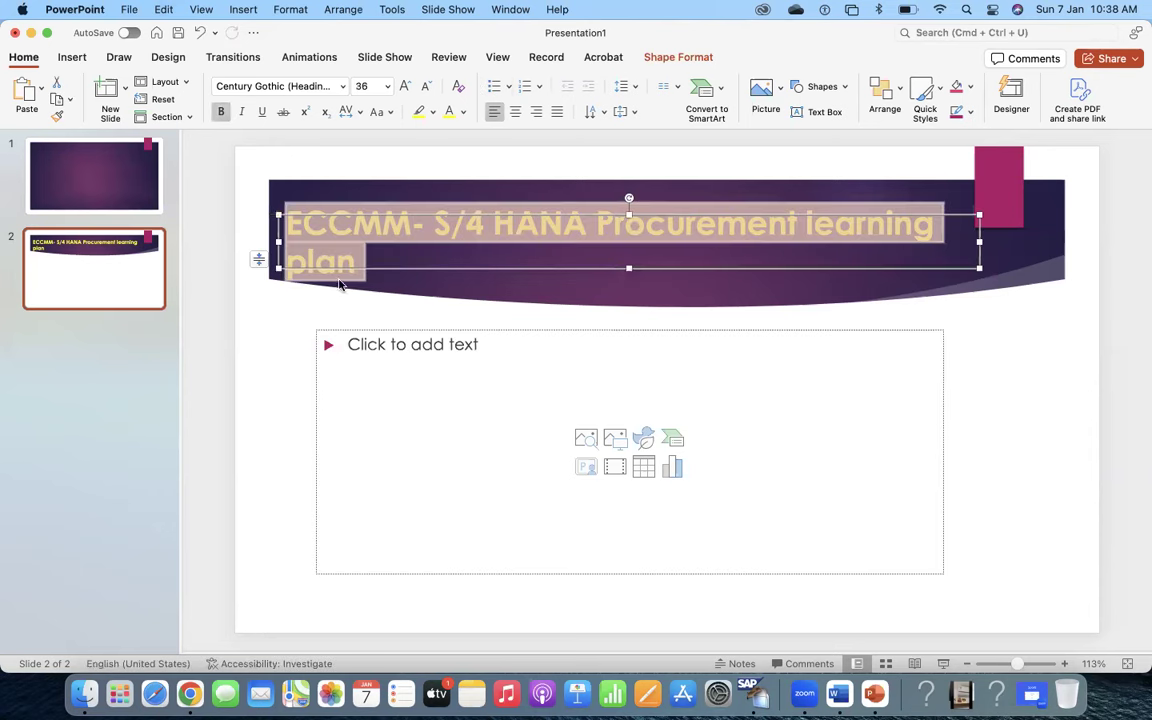
{"action": "left_click", "coordinate": [387, 86]}
{"action": "left_click", "coordinate": [376, 318]}
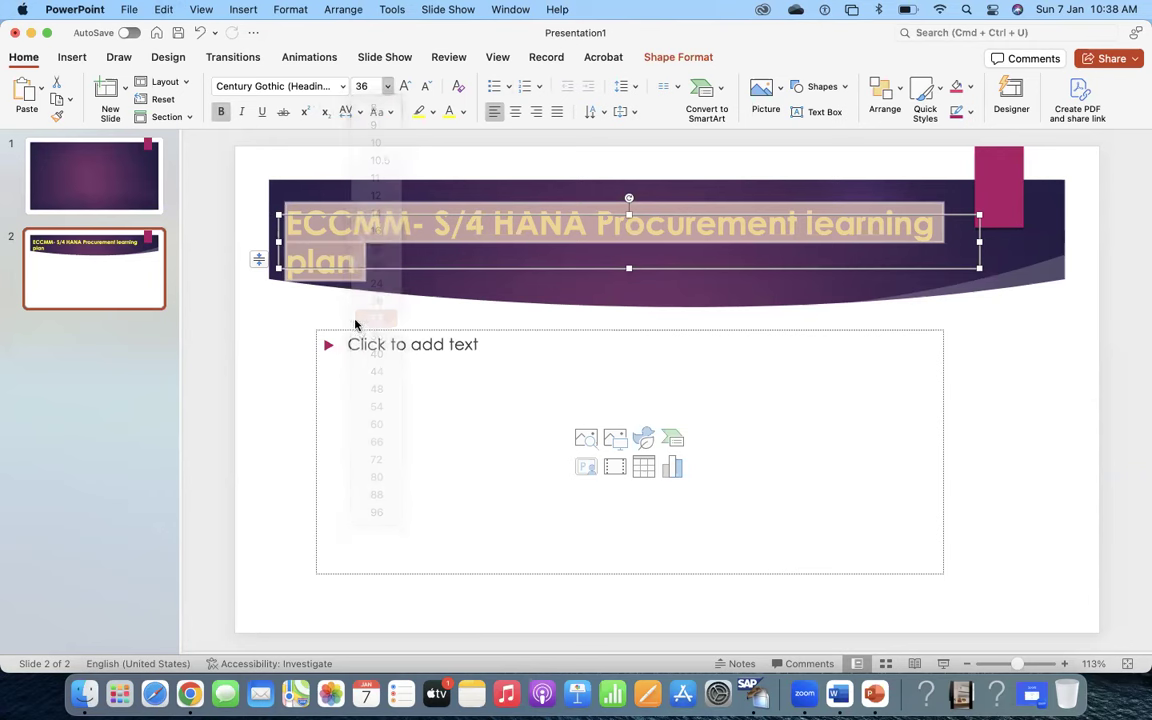
{"action": "left_click", "coordinate": [345, 237]}
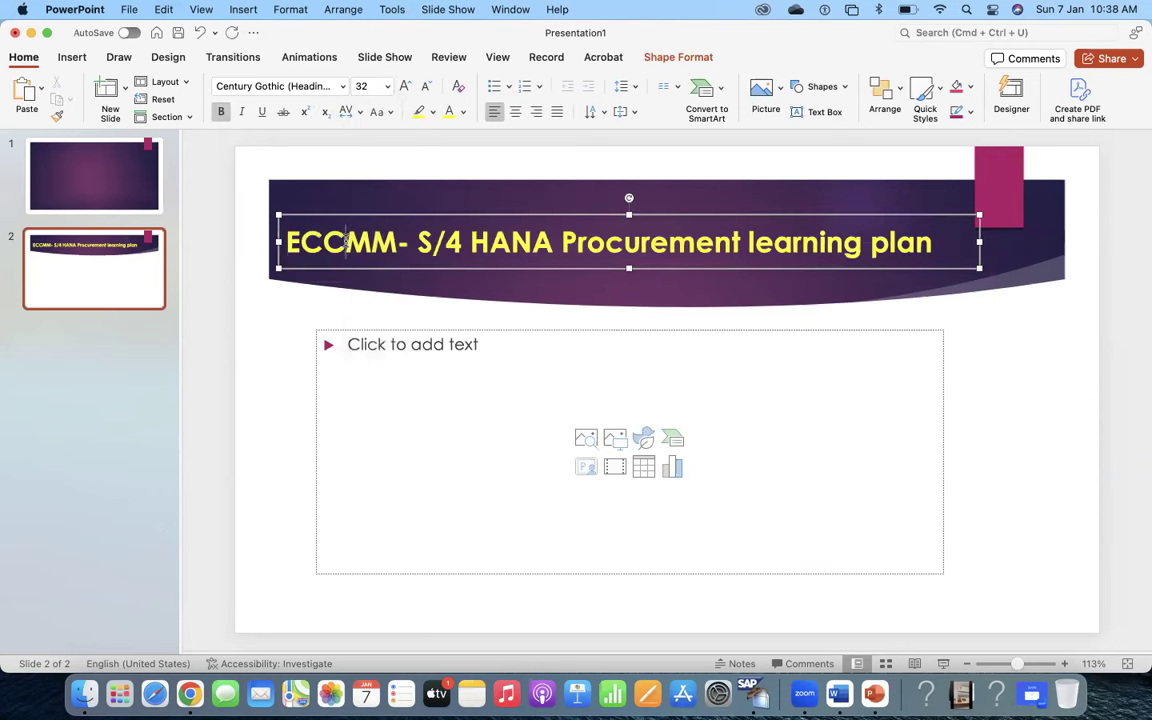
{"action": "left_click", "coordinate": [1072, 396]}
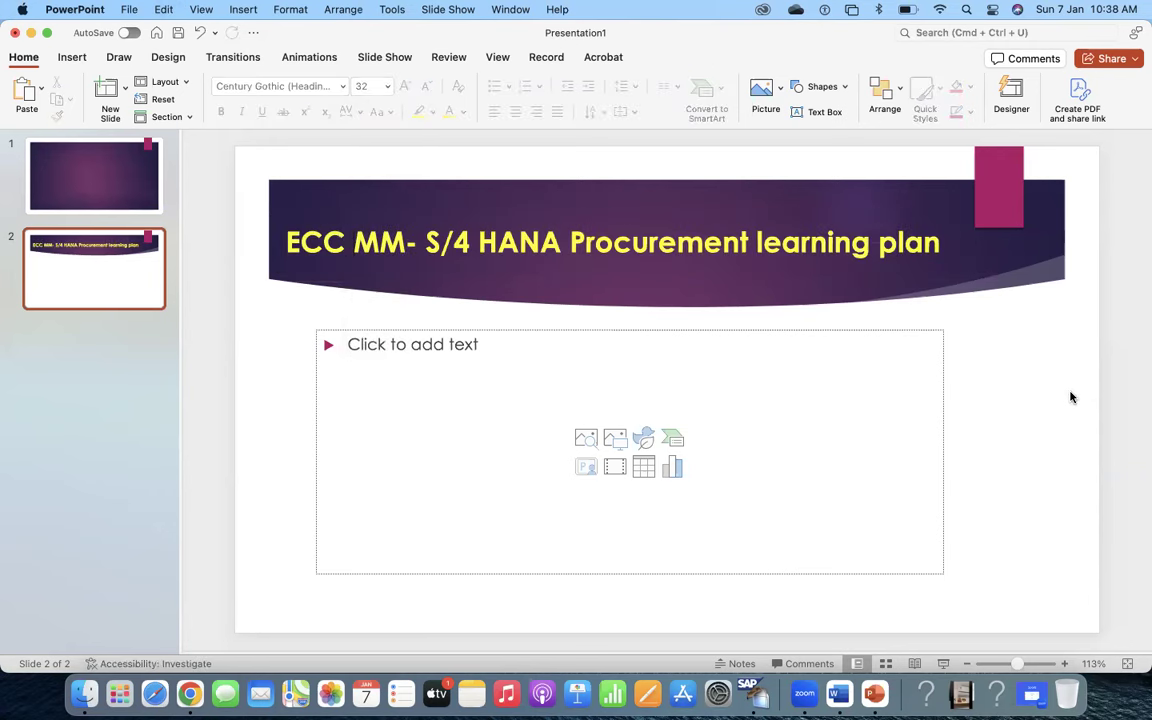
{"action": "left_click", "coordinate": [372, 344]}
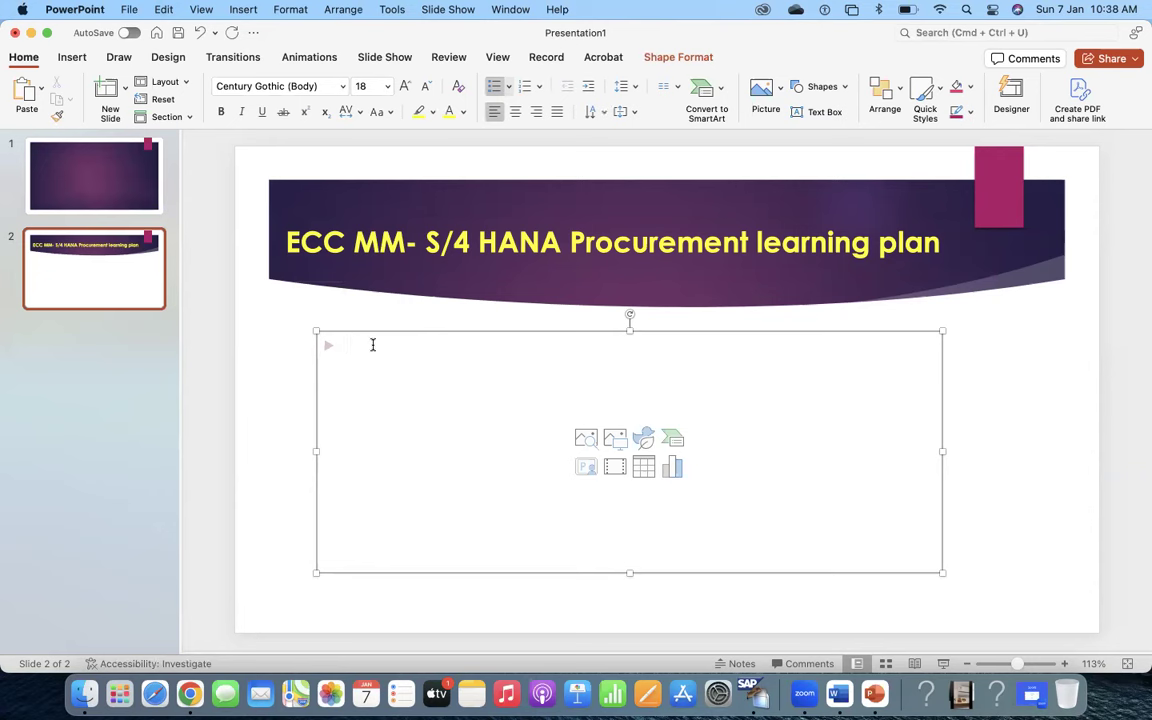
- Add 'SAP' to the title and set its font size to 30 so it fits one line
{"action": "left_click", "coordinate": [351, 245]}
{"action": "type", "text": "SAP"}
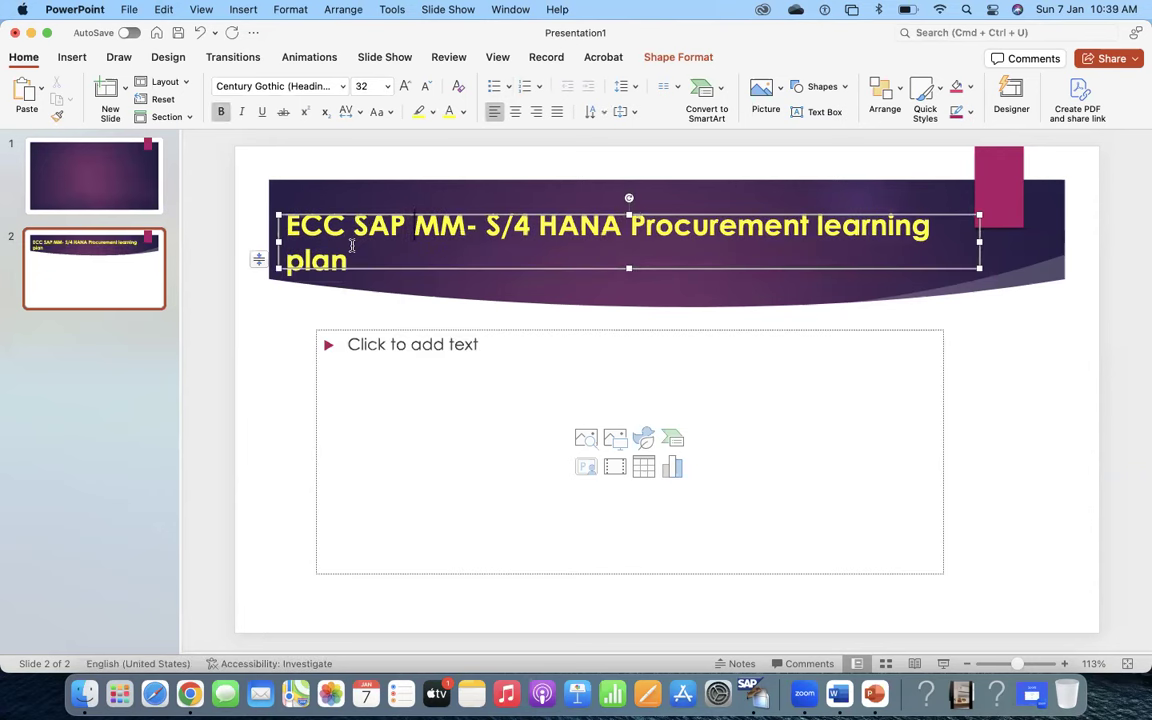
{"action": "key", "text": "super+a"}
{"action": "left_click", "coordinate": [388, 87]}
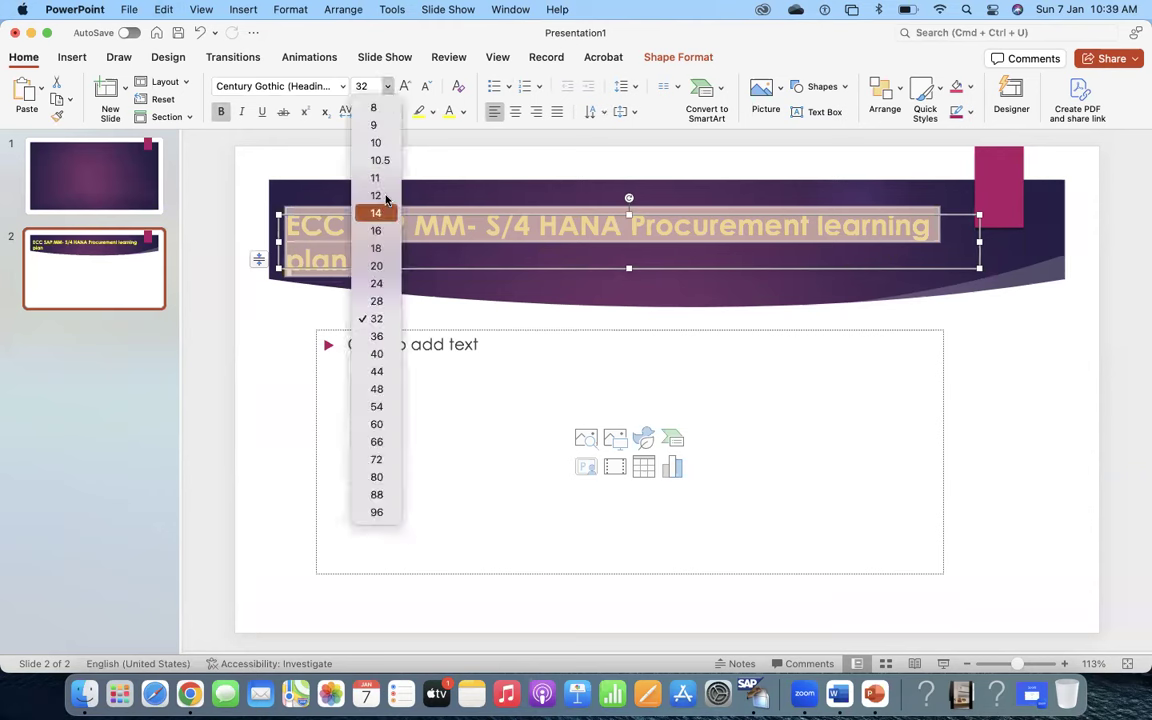
{"action": "left_click", "coordinate": [376, 301]}
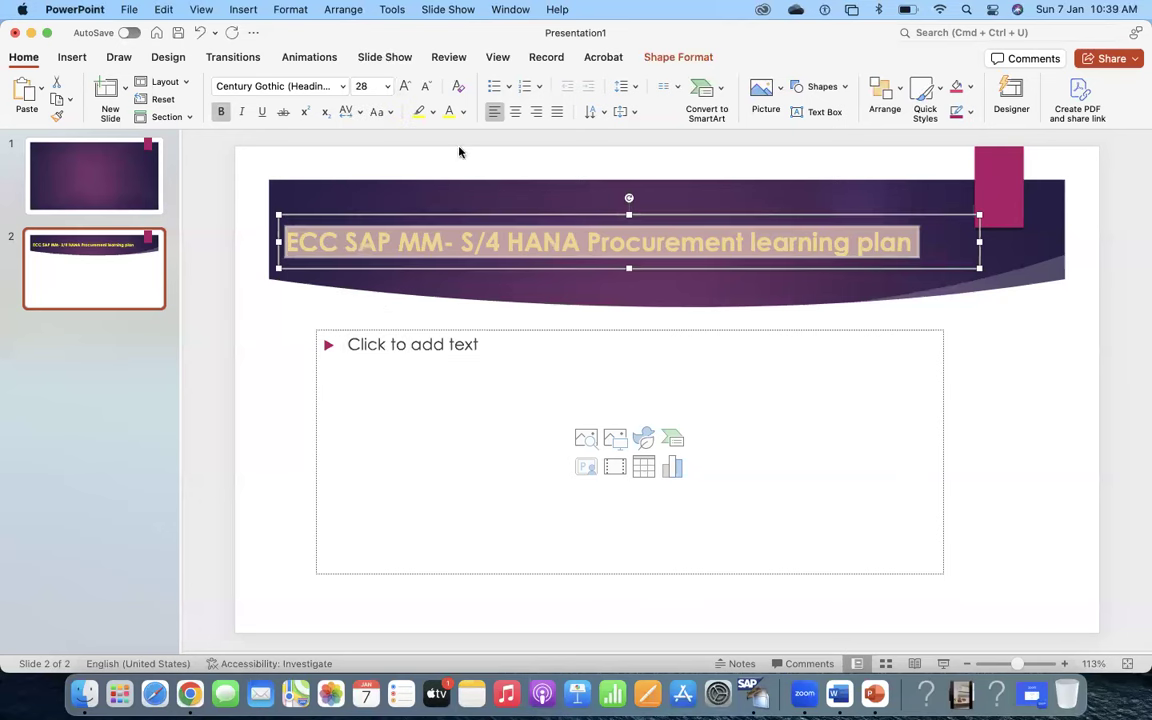
{"action": "left_click", "coordinate": [369, 87]}
{"action": "type", "text": "30"}
{"action": "key", "text": "Return"}
{"action": "left_click", "coordinate": [386, 368]}
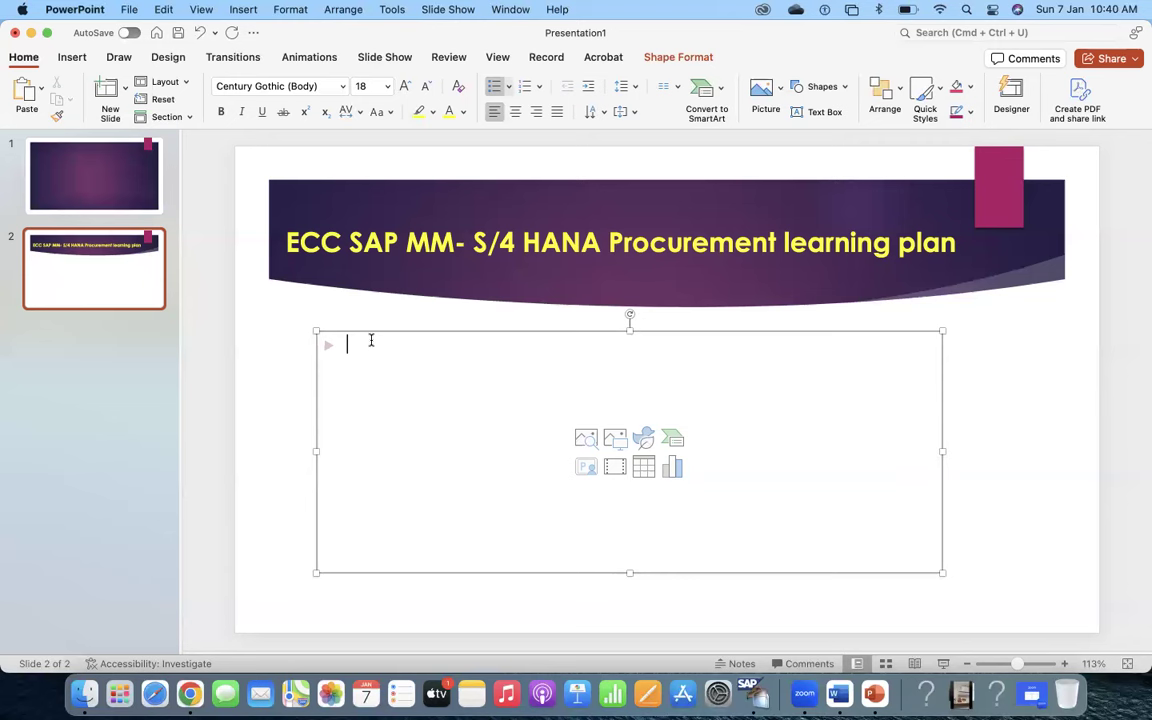
- Type the bold heading 'ECC SAP Material Management:' in the body placeholder
{"action": "type", "text": "E"}
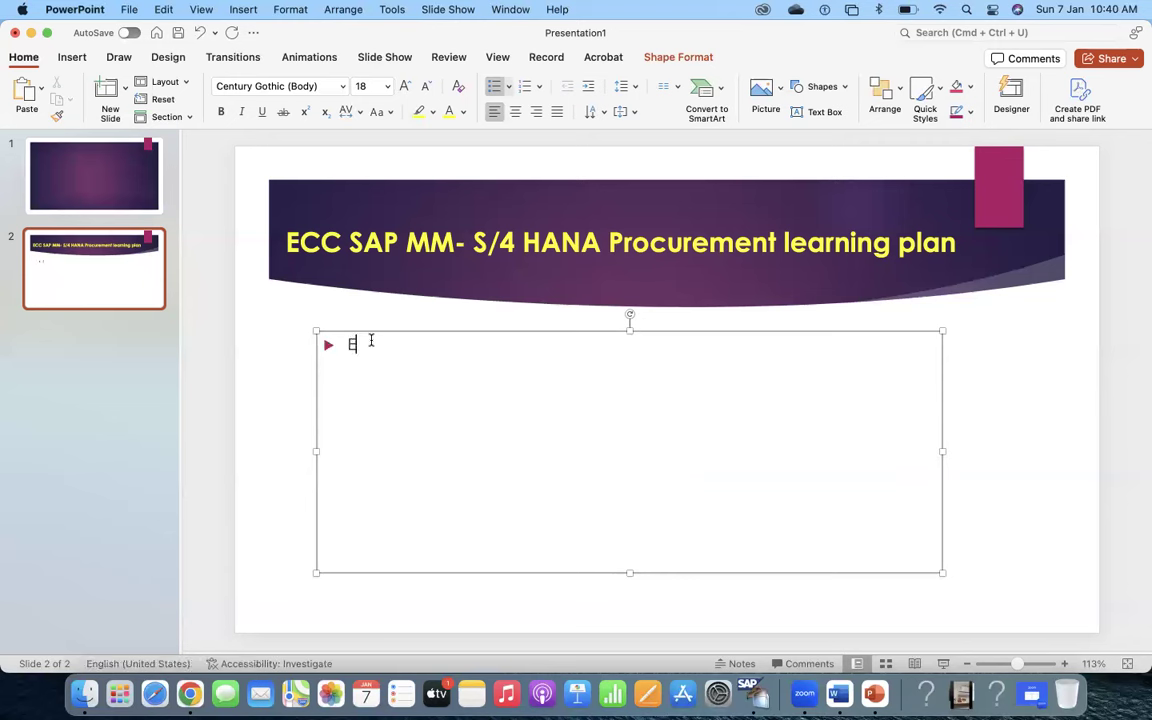
{"action": "key", "text": "shift+Left"}
{"action": "key", "text": "super+b"}
{"action": "type", "text": "e"}
{"action": "key", "text": "BackSpace"}
{"action": "type", "text": "ECC SAP Mat"}
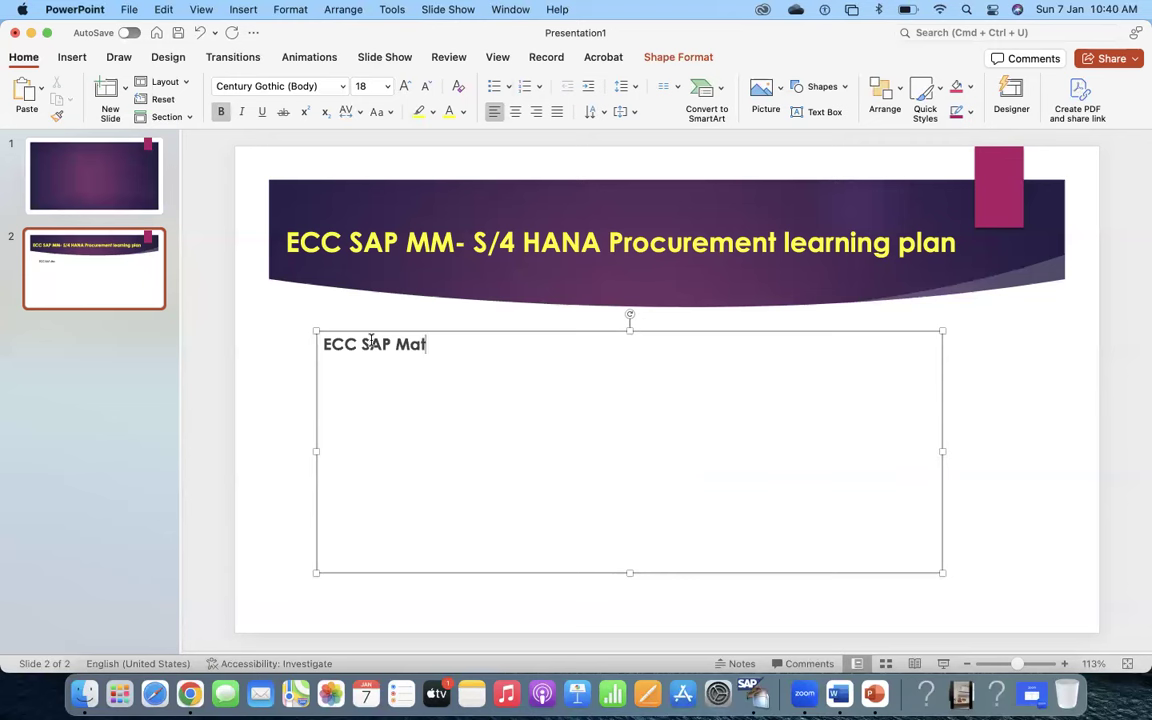
{"action": "type", "text": "erial Management"}
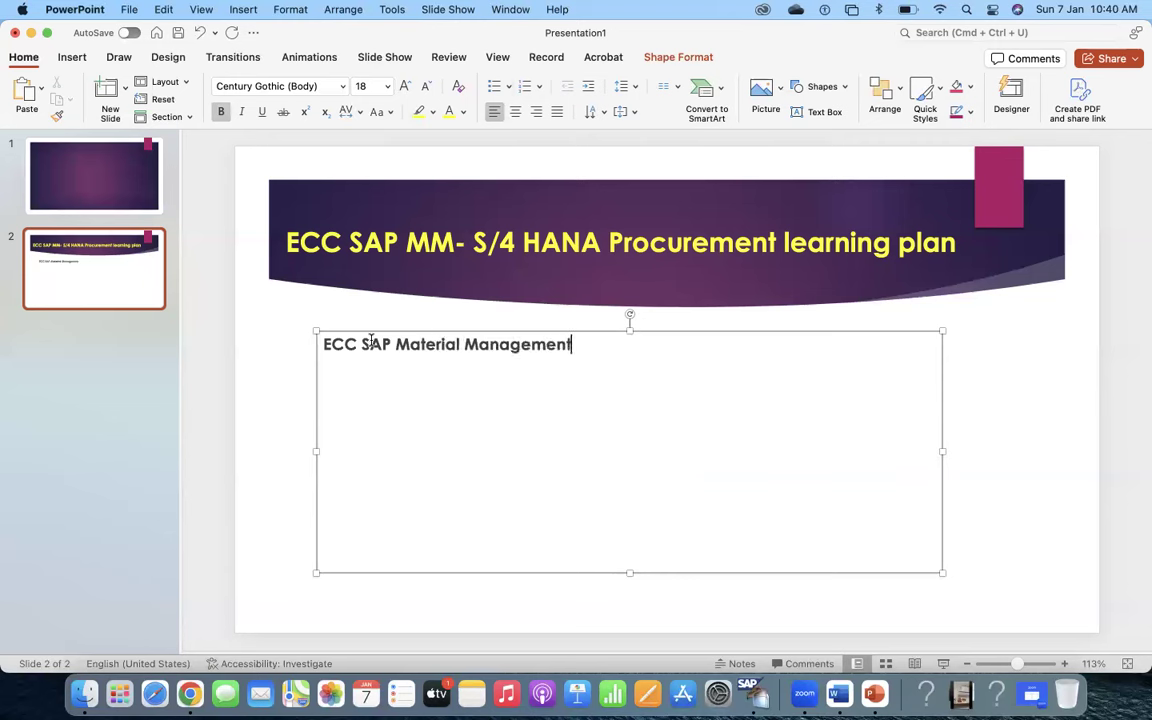
{"action": "type", "text": ":"}
- Colour the 'ECC SAP Material Management:' heading dark blue
{"action": "left_click_drag", "start_coordinate": [580, 345], "coordinate": [294, 343]}
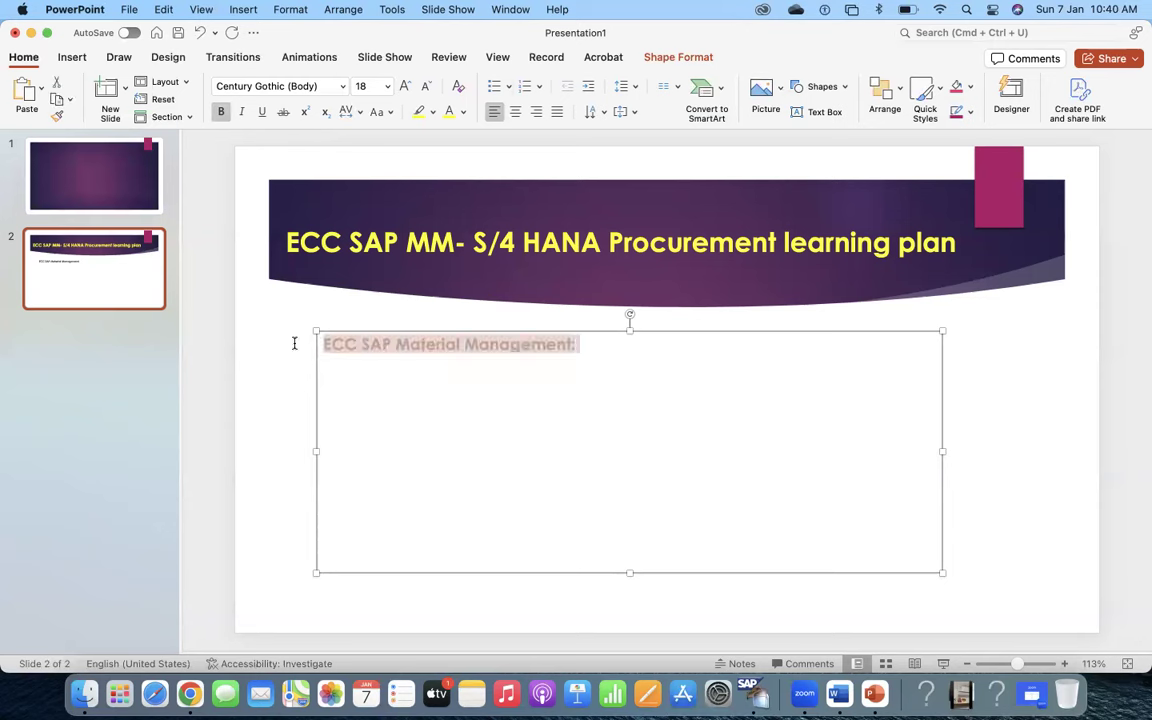
{"action": "left_click", "coordinate": [462, 112]}
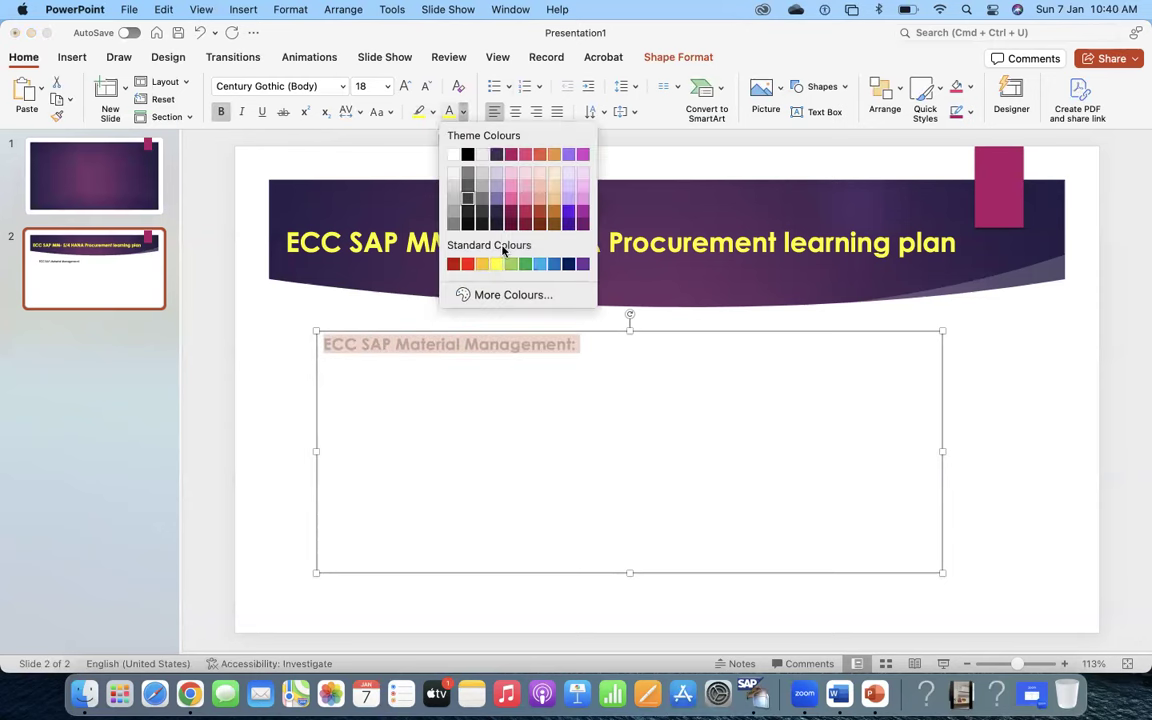
{"action": "left_click", "coordinate": [554, 264]}
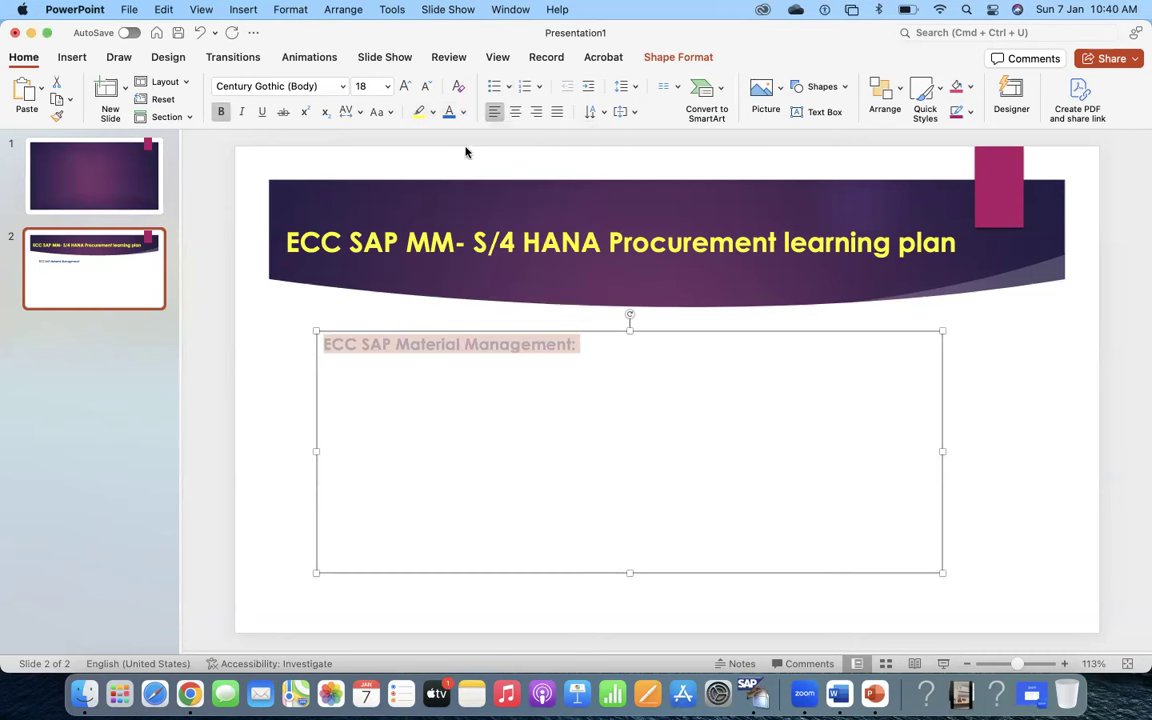
{"action": "left_click", "coordinate": [462, 112]}
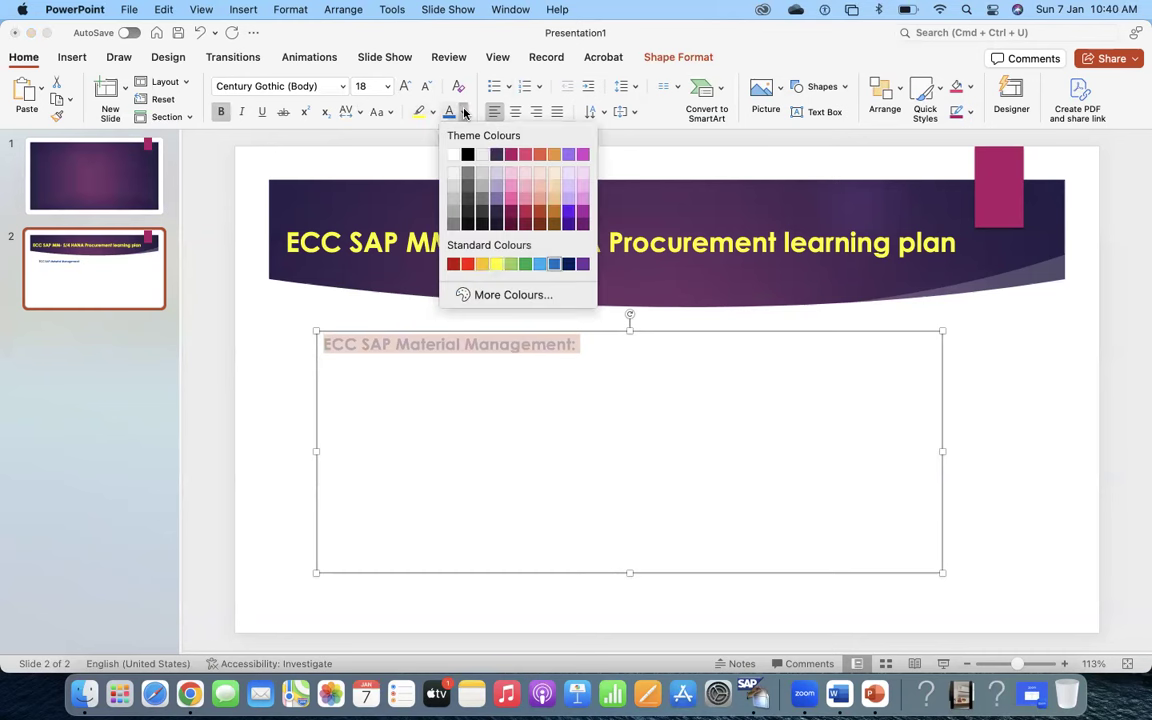
{"action": "left_click", "coordinate": [567, 264]}
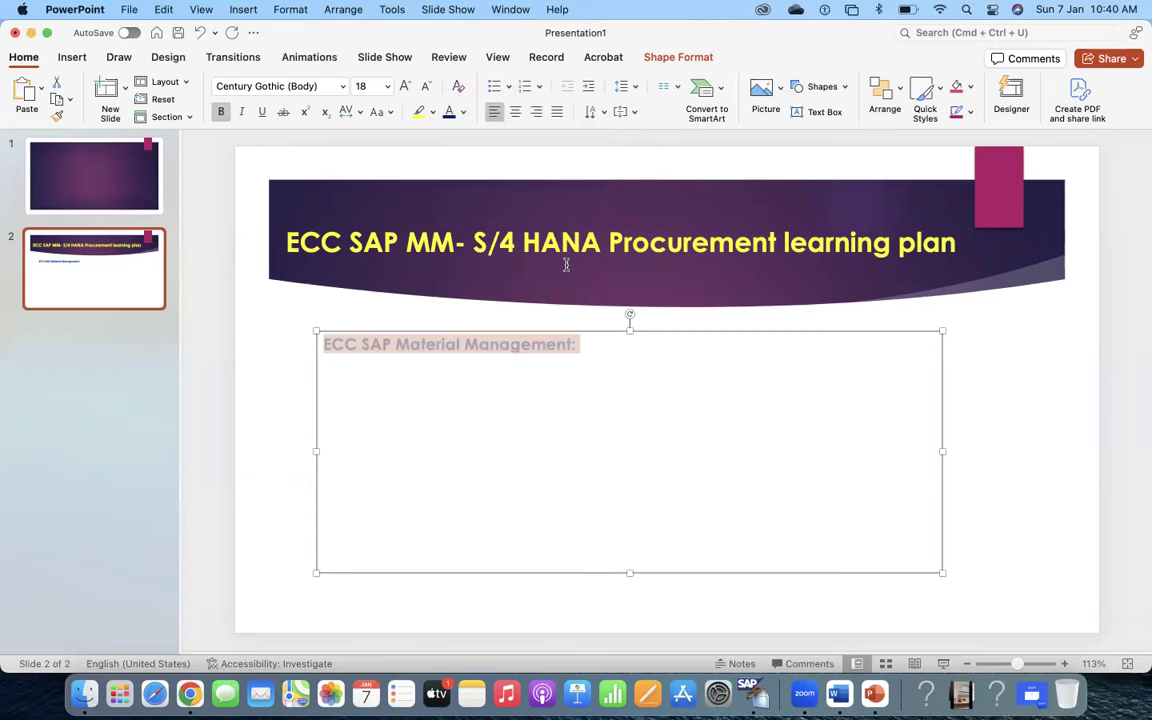
{"action": "left_click", "coordinate": [473, 429]}
{"action": "key", "text": "Left"}
{"action": "key", "text": "Left"}
{"action": "key", "text": "Left"}
{"action": "key", "text": "Left"}
{"action": "key", "text": "Left"}
{"action": "key", "text": "Left"}
{"action": "key", "text": "Left"}
{"action": "key", "text": "Left"}
{"action": "key", "text": "Left"}
{"action": "key", "text": "Left"}
{"action": "key", "text": "Return"}
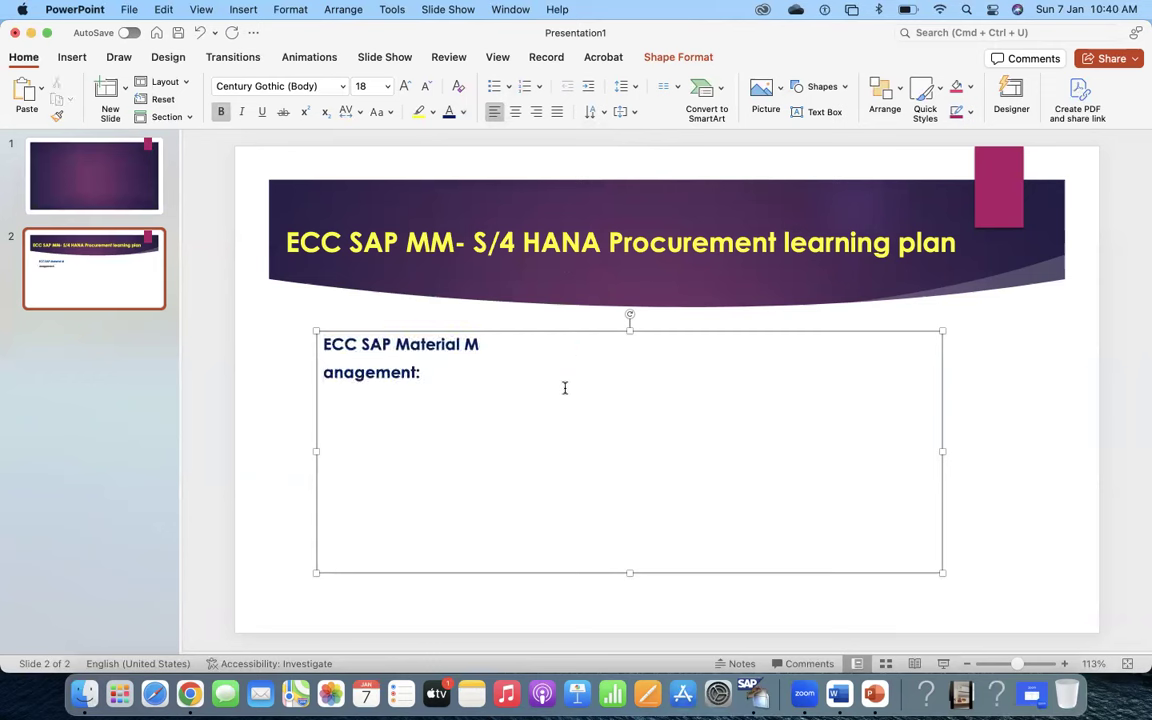
{"action": "key", "text": "BackSpace"}
- Add the line '- Organization Structure' below the heading
{"action": "left_click", "coordinate": [586, 343]}
{"action": "key", "text": "Return"}
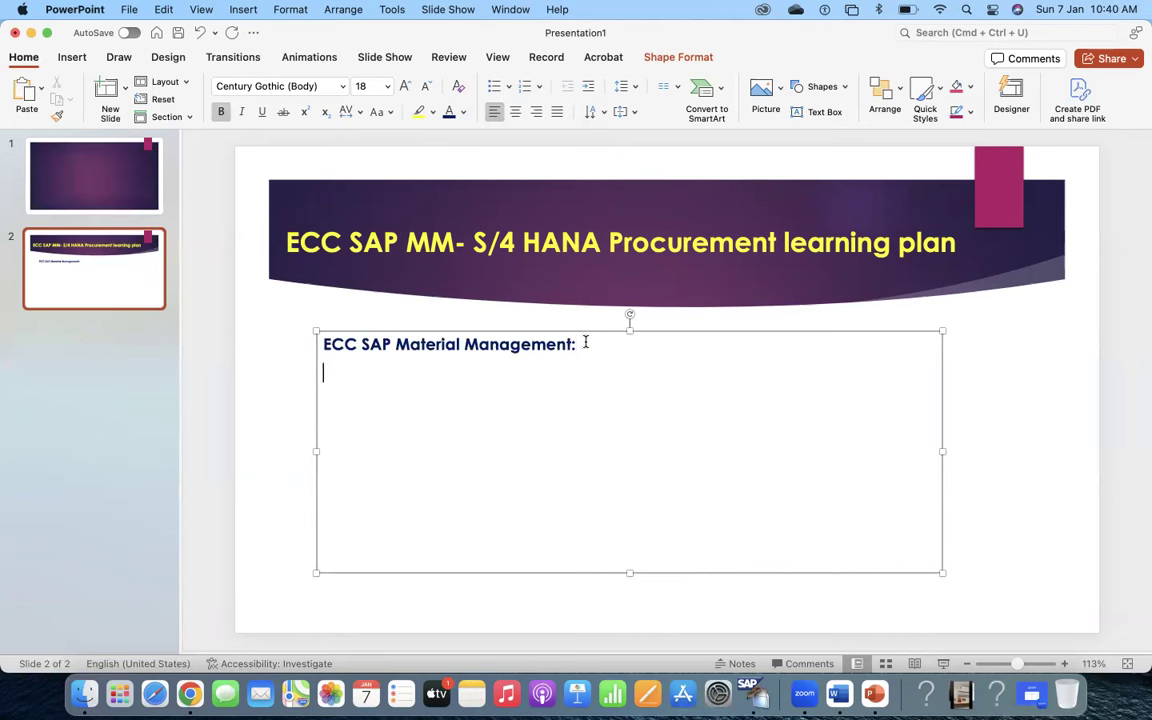
{"action": "type", "text": "- Organization"}
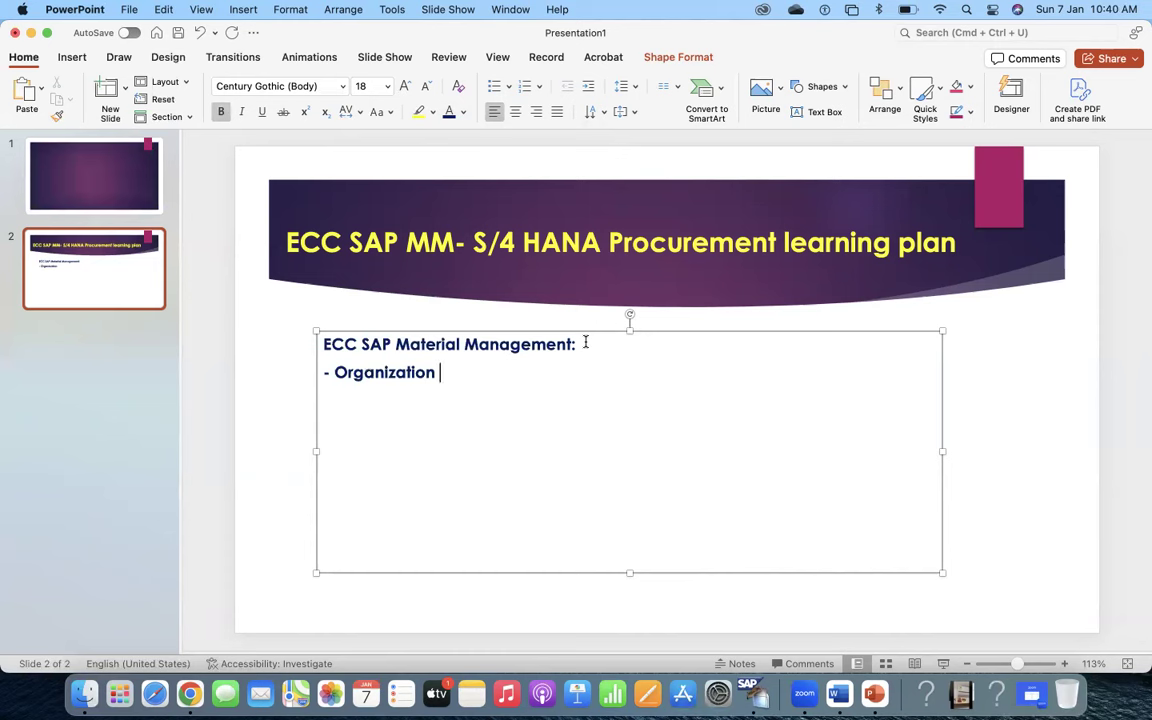
{"action": "type", "text": "Structure"}
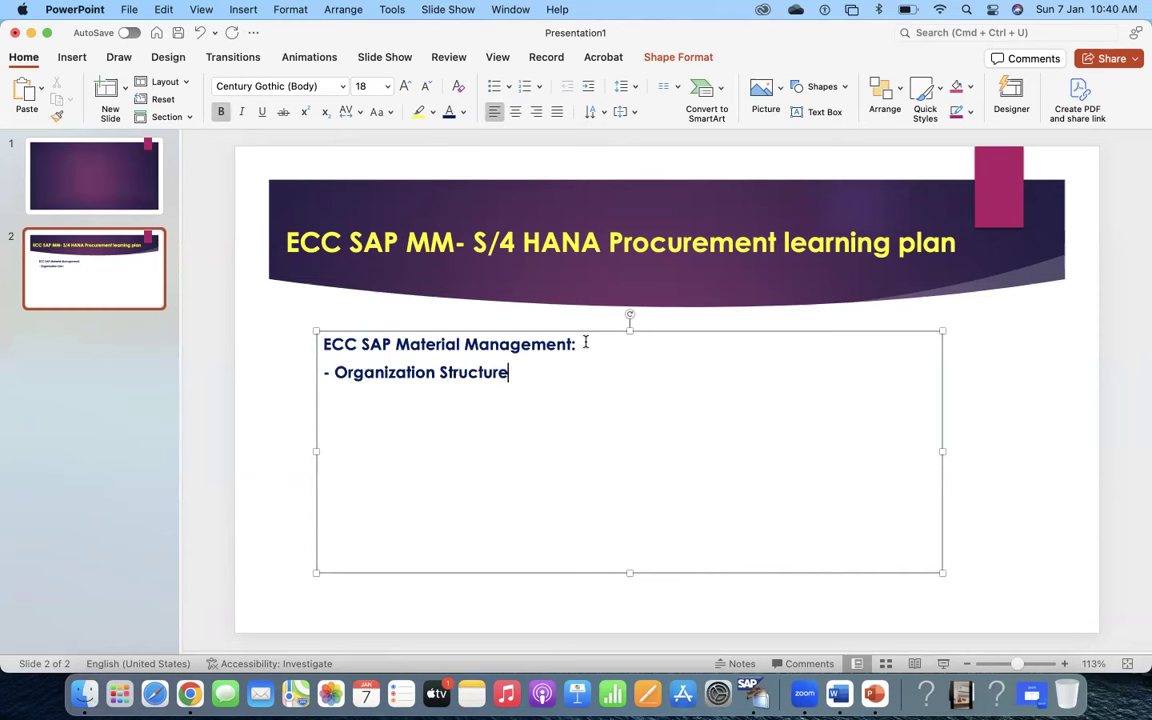
{"action": "key", "text": "Return"}
{"action": "type", "text": "-"}
- Make Organization Structure a bullet and add a 'Master Data' bullet below it
{"action": "left_click", "coordinate": [334, 372]}
{"action": "key", "text": "BackSpace"}
{"action": "key", "text": "BackSpace"}
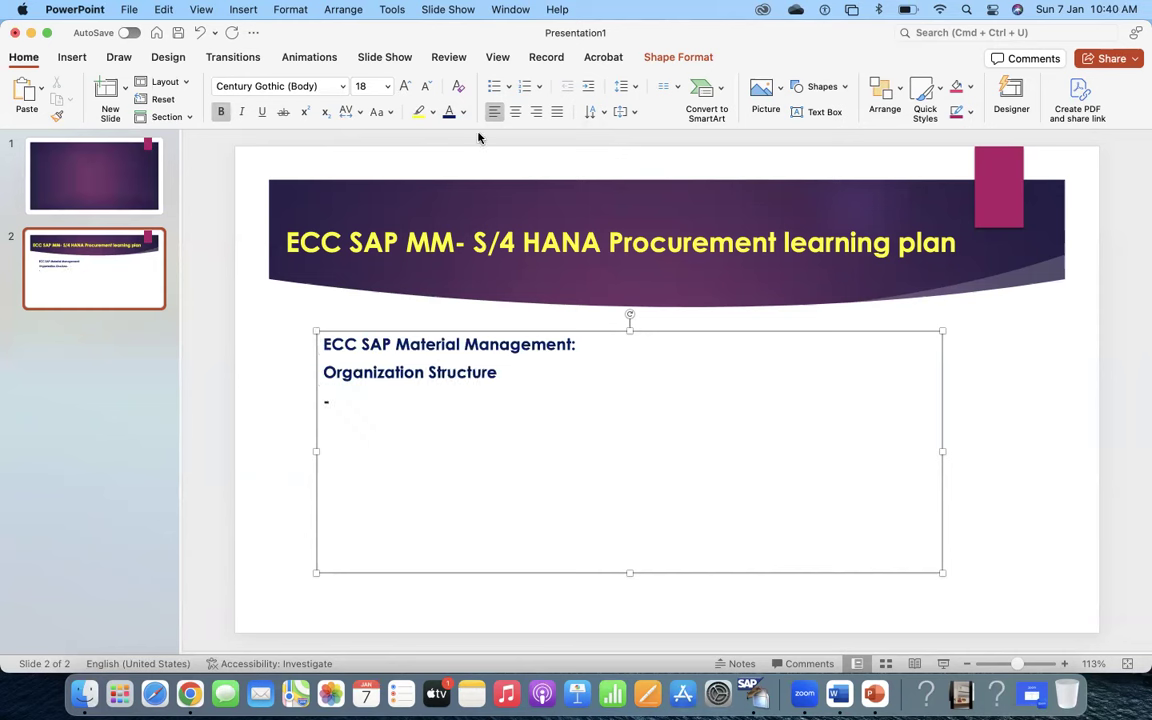
{"action": "left_click", "coordinate": [493, 88]}
{"action": "left_click", "coordinate": [531, 372]}
{"action": "key", "text": "Return"}
{"action": "type", "text": "Master Data"}
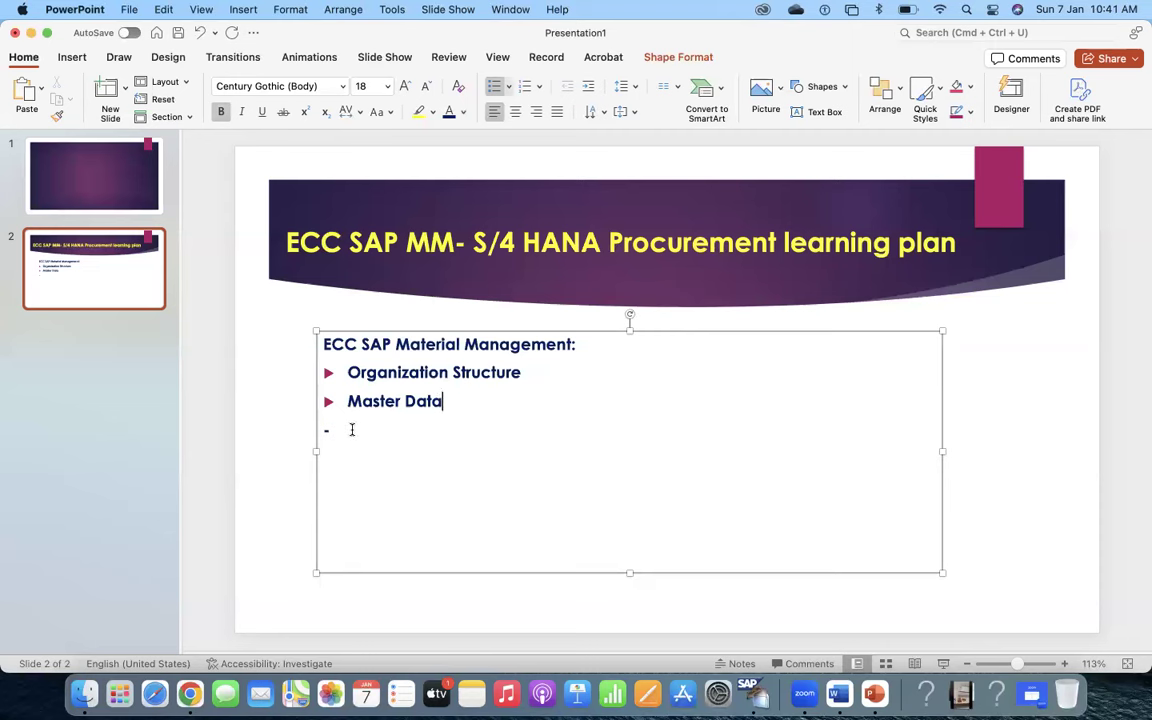
- Add bullets Purchasing, Inventory Management and Logistics Invoice Verification below Master Data
{"action": "key", "text": "BackSpace"}
{"action": "key", "text": "Return"}
{"action": "type", "text": "Puc"}
{"action": "key", "text": "BackSpace"}
{"action": "type", "text": "rchasing"}
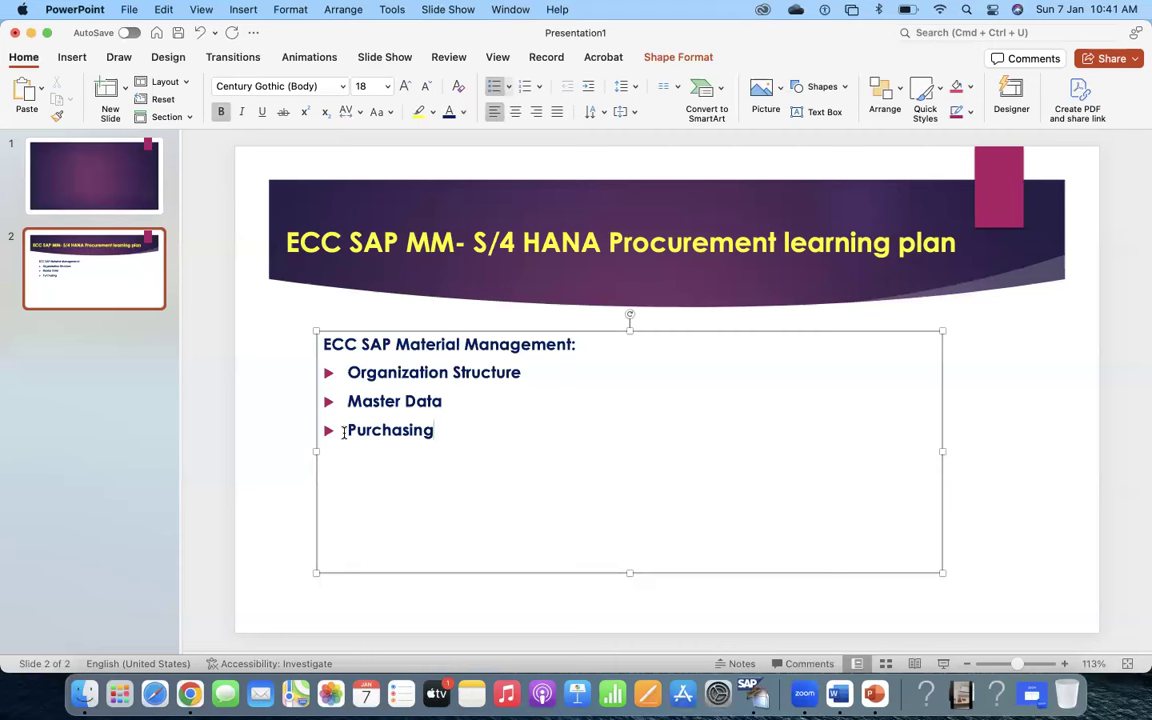
{"action": "key", "text": "Return"}
{"action": "type", "text": "Inventory "}
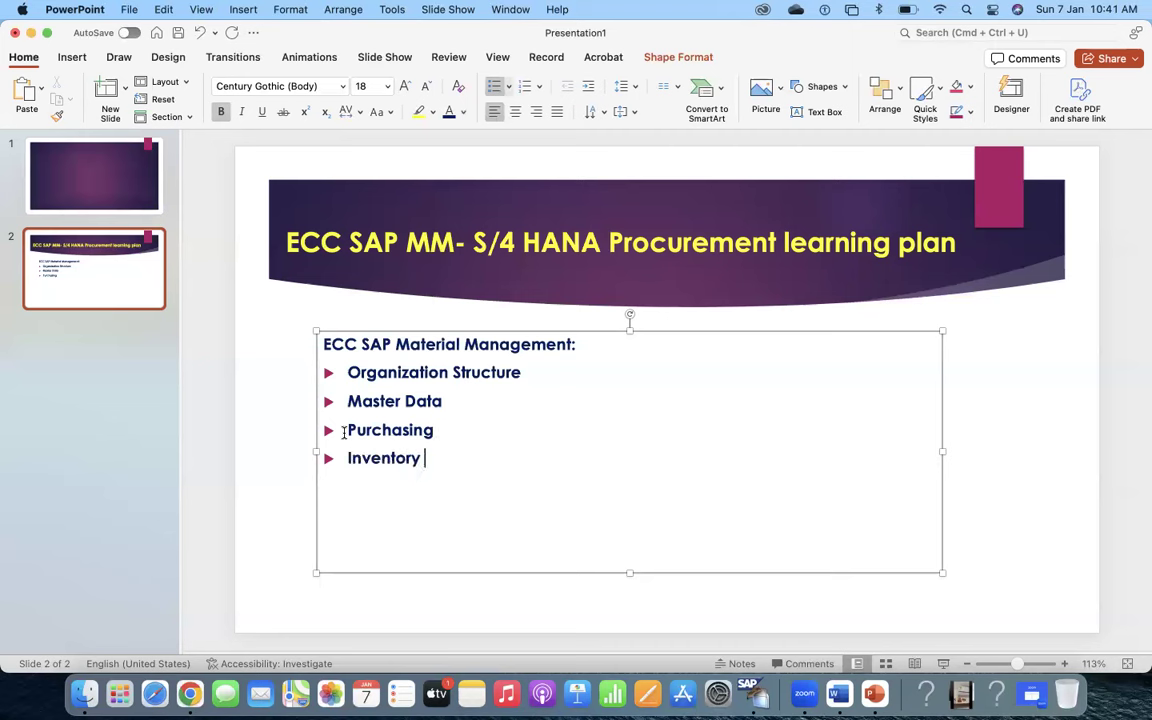
{"action": "type", "text": "Management"}
{"action": "key", "text": "Return"}
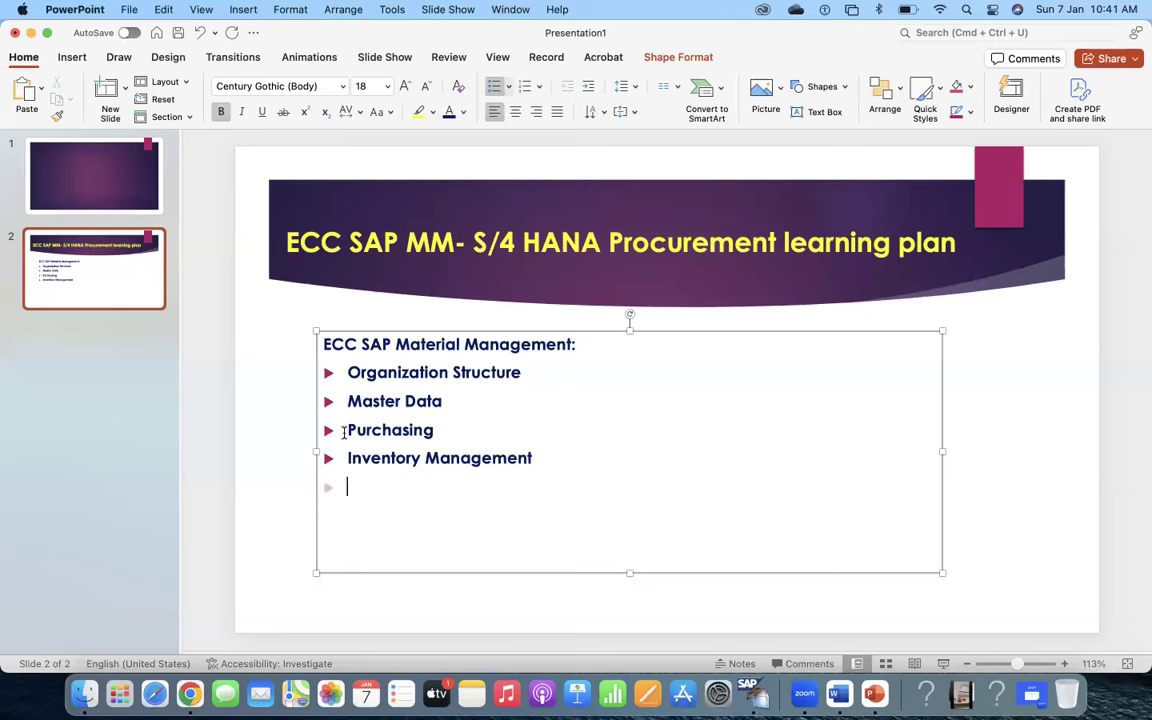
{"action": "type", "text": "Logistis"}
{"action": "key", "text": "BackSpace"}
{"action": "type", "text": "c"}
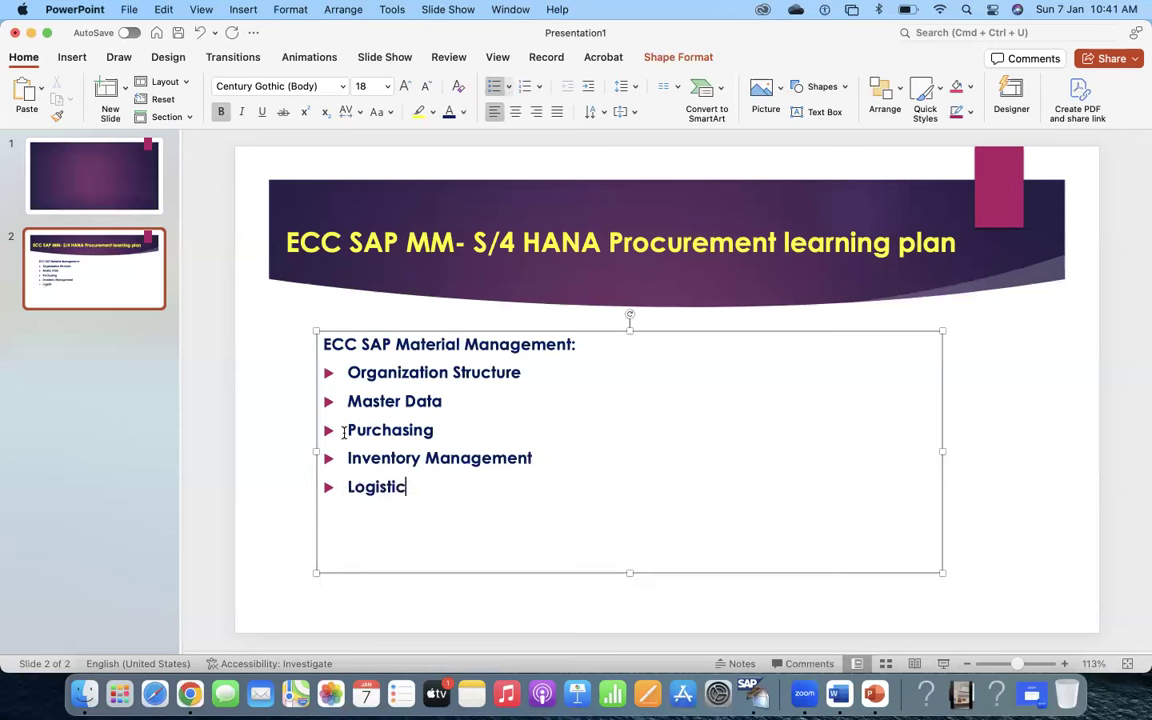
{"action": "type", "text": "s Invoice Verifica"}
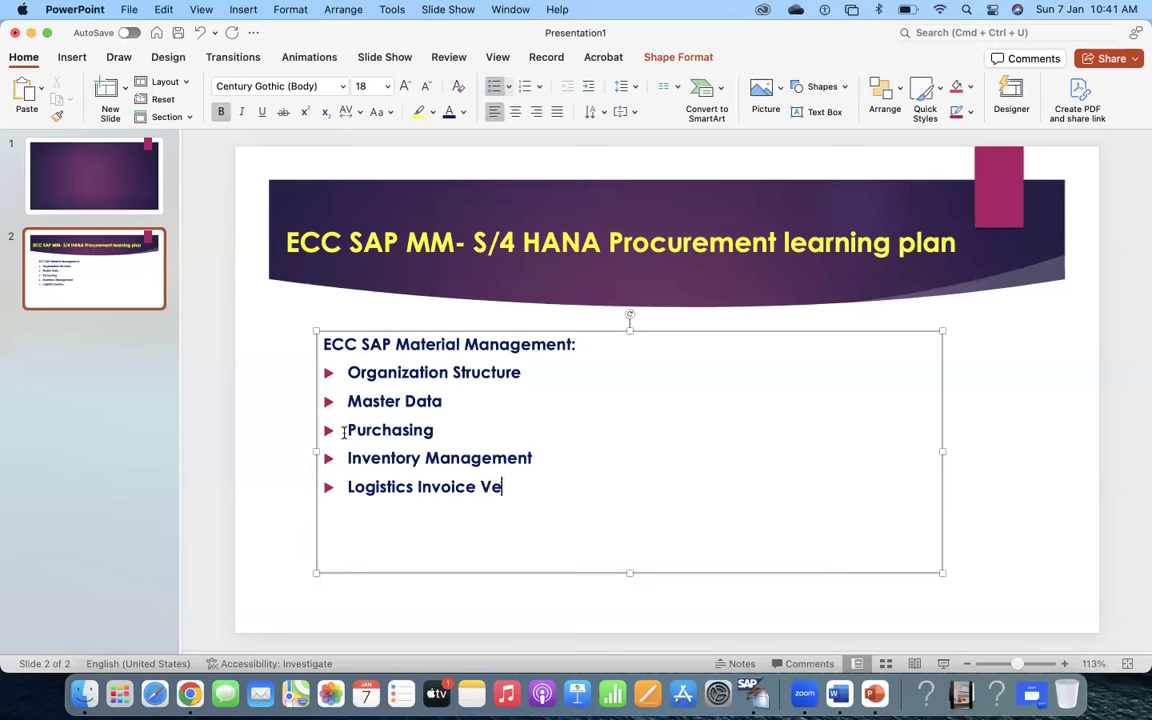
{"action": "key", "text": "BackSpace"}
{"action": "key", "text": "BackSpace"}
{"action": "type", "text": "cation"}
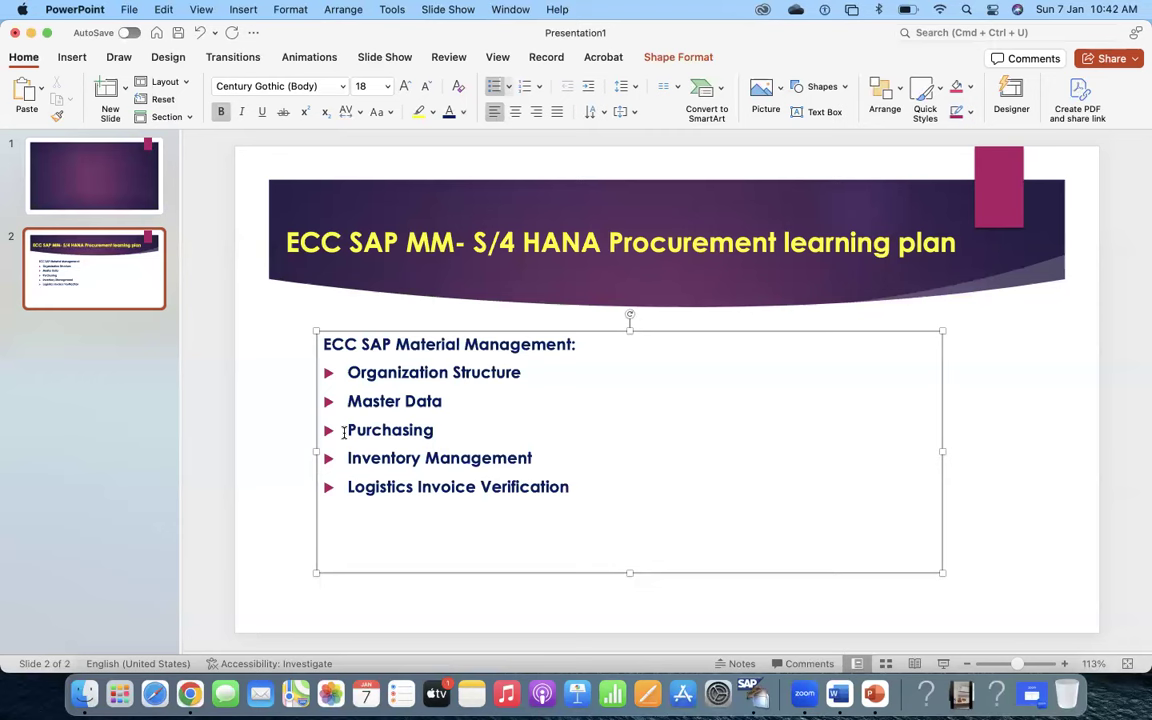
- Indent all five bullets one level under the Material Management heading
{"action": "left_click_drag", "start_coordinate": [572, 488], "coordinate": [333, 350]}
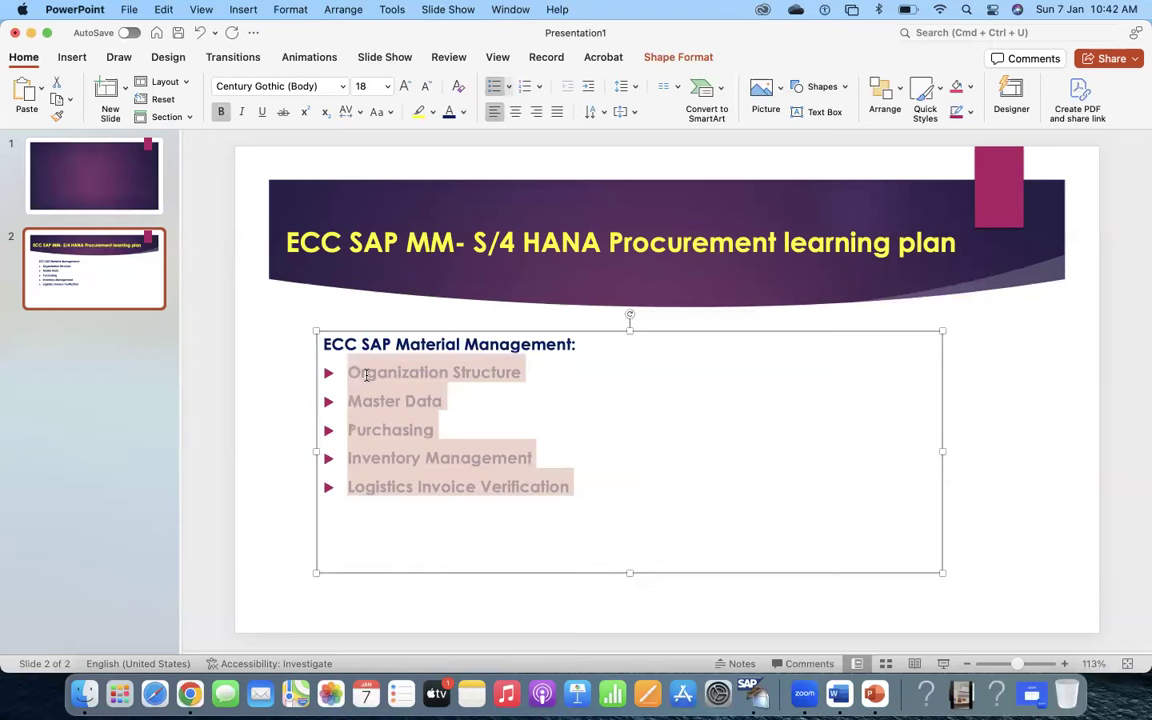
{"action": "left_click", "coordinate": [589, 90]}
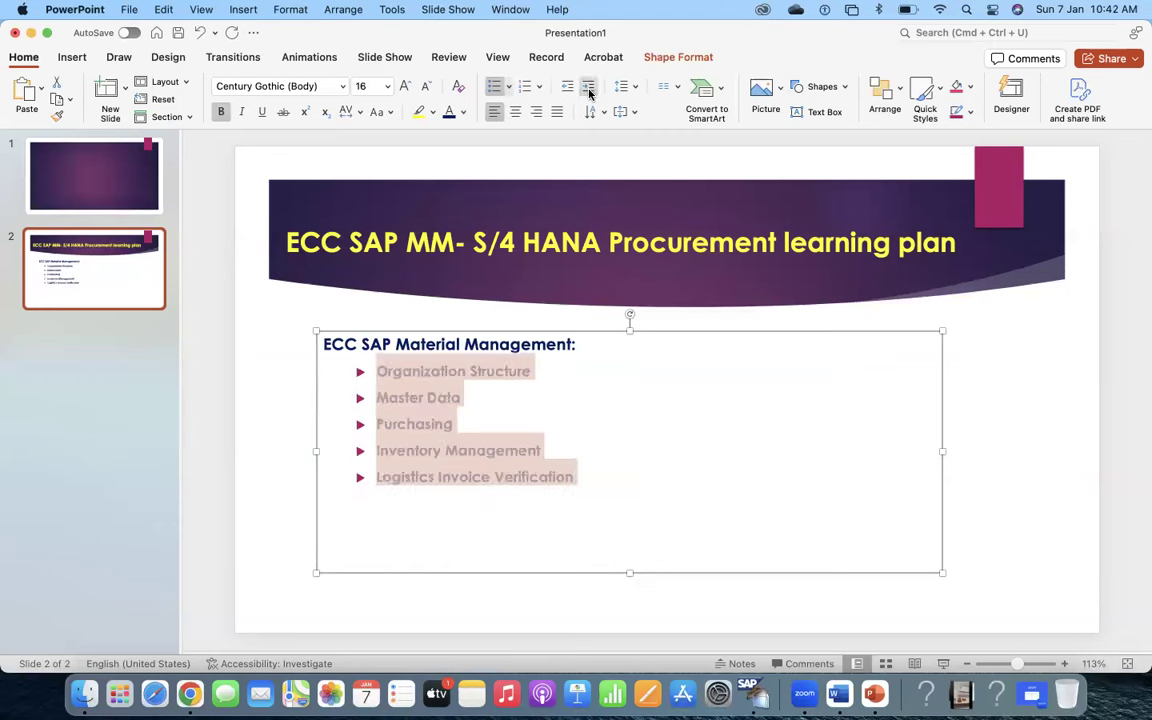
{"action": "left_click", "coordinate": [592, 476]}
{"action": "left_click", "coordinate": [459, 422]}
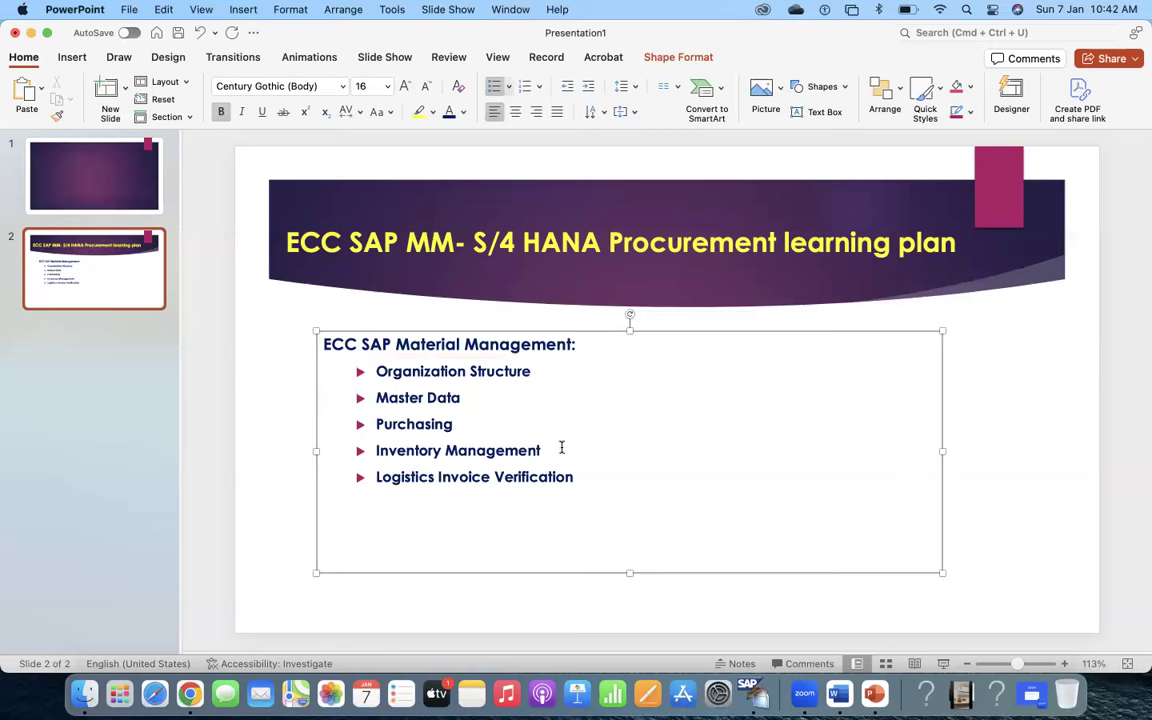
{"action": "left_click_drag", "start_coordinate": [578, 474], "coordinate": [374, 371]}
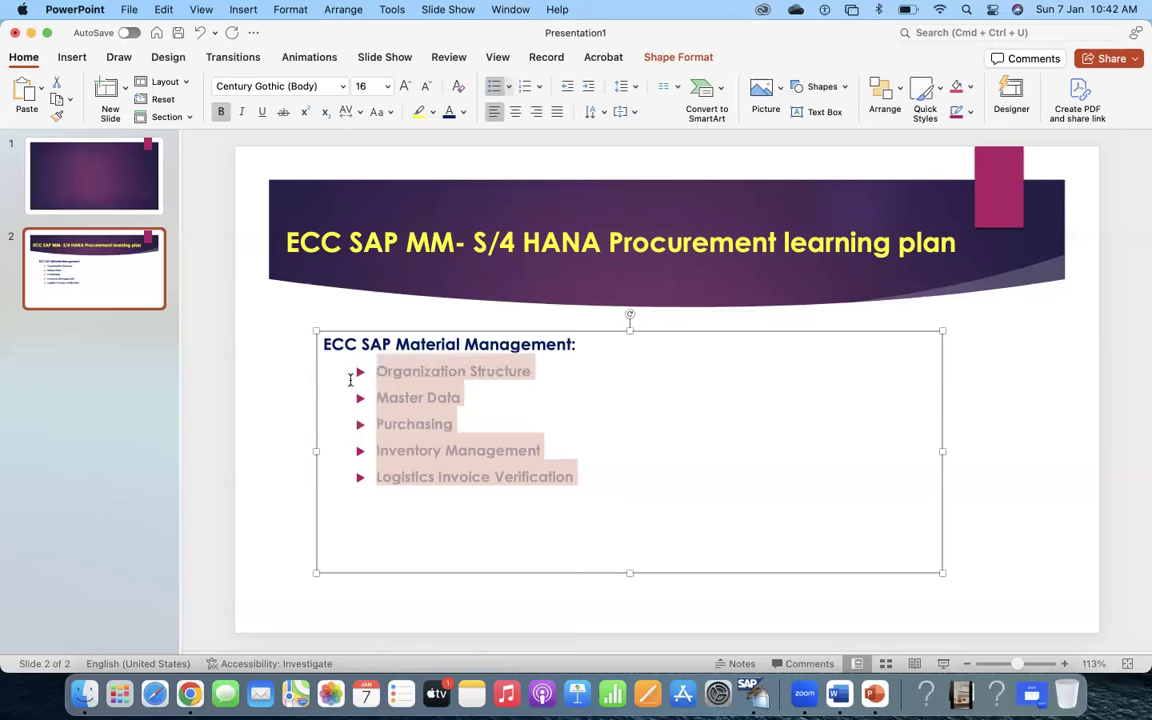
{"action": "left_click", "coordinate": [652, 479]}
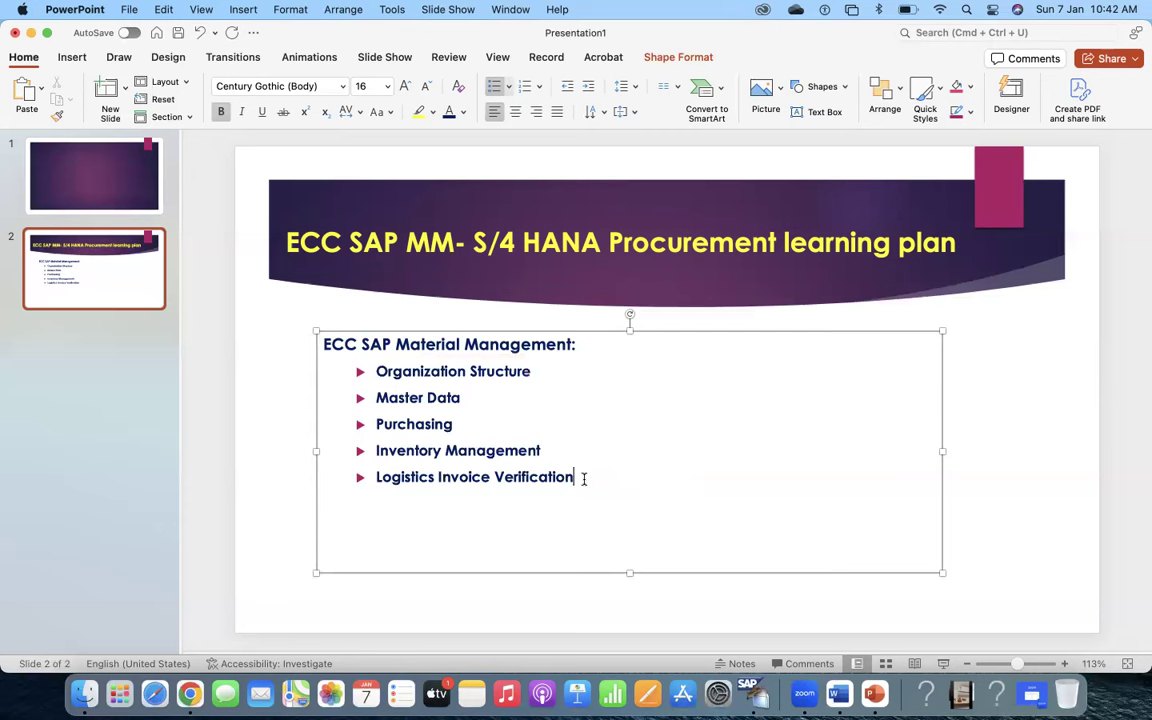
{"action": "left_click_drag", "start_coordinate": [579, 344], "coordinate": [288, 349]}
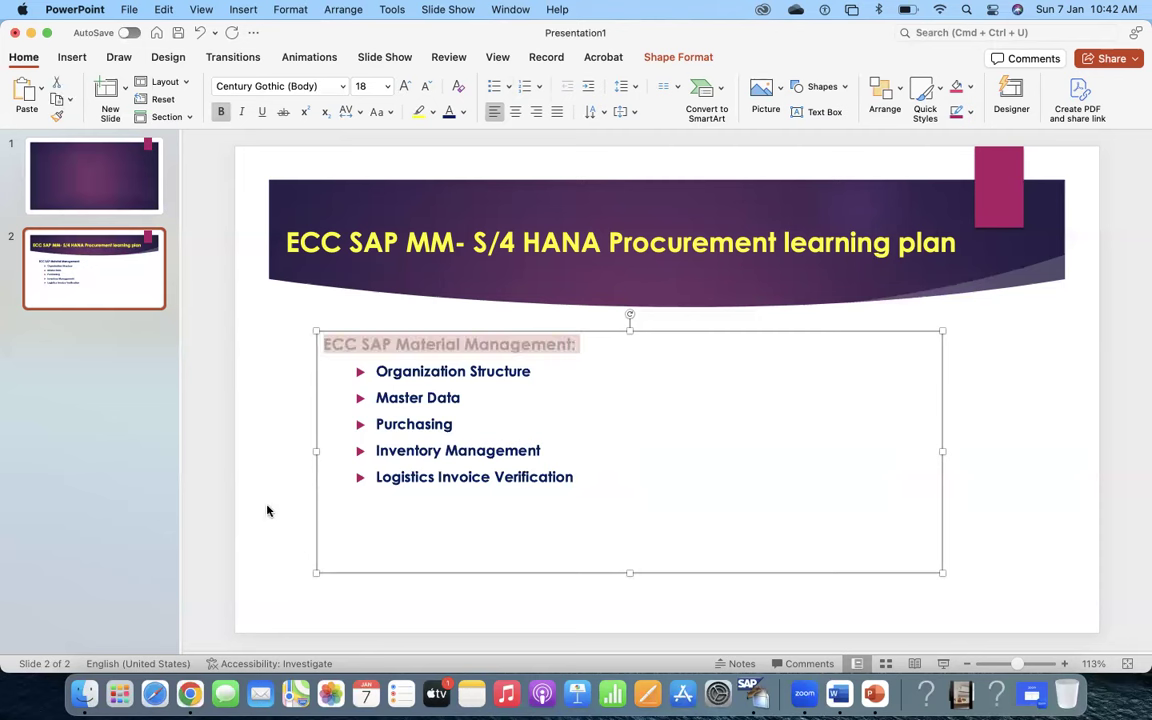
- Add an unbulleted top-level heading 'S/4 HANA Procurement:' after a blank line below the list
{"action": "left_click", "coordinate": [333, 495]}
{"action": "left_click", "coordinate": [581, 476]}
{"action": "key", "text": "Return"}
{"action": "key", "text": "Return"}
{"action": "key", "text": "BackSpace"}
{"action": "key", "text": "BackSpace"}
{"action": "key", "text": "BackSpace"}
{"action": "key", "text": "BackSpace"}
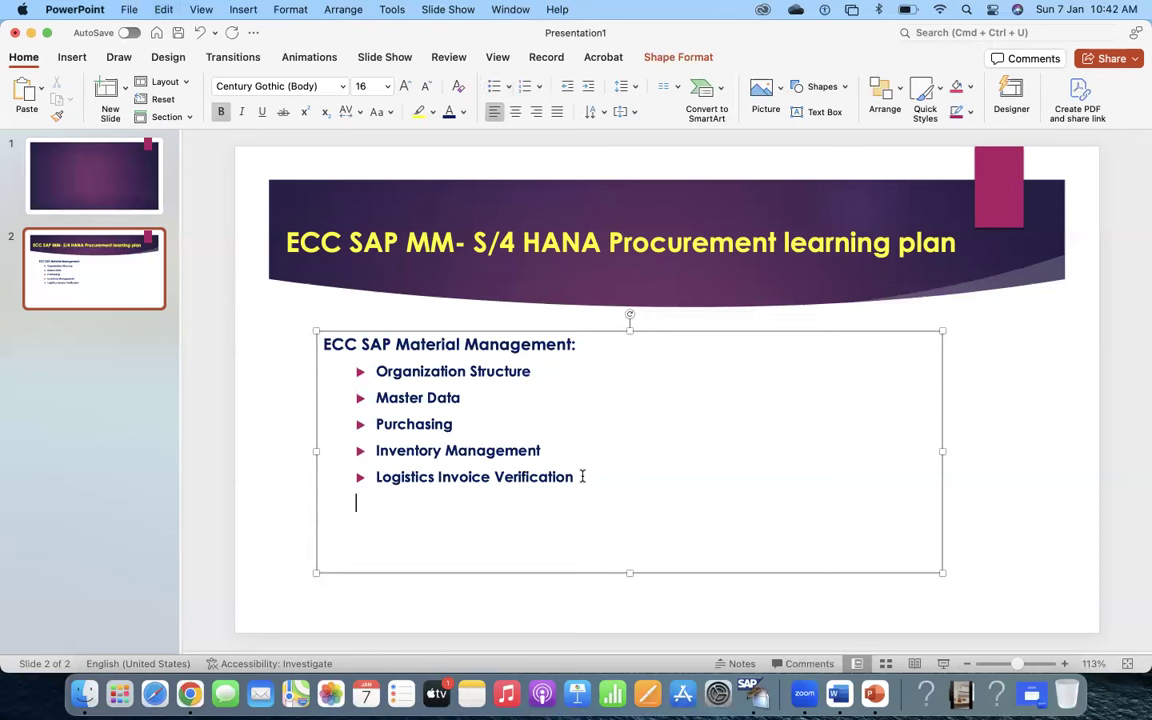
{"action": "type", "text": "n"}
{"action": "key", "text": "Return"}
{"action": "key", "text": "BackSpace"}
{"action": "key", "text": "Return"}
{"action": "left_click", "coordinate": [566, 87]}
{"action": "type", "text": "S/4 HANA Procurement:"}
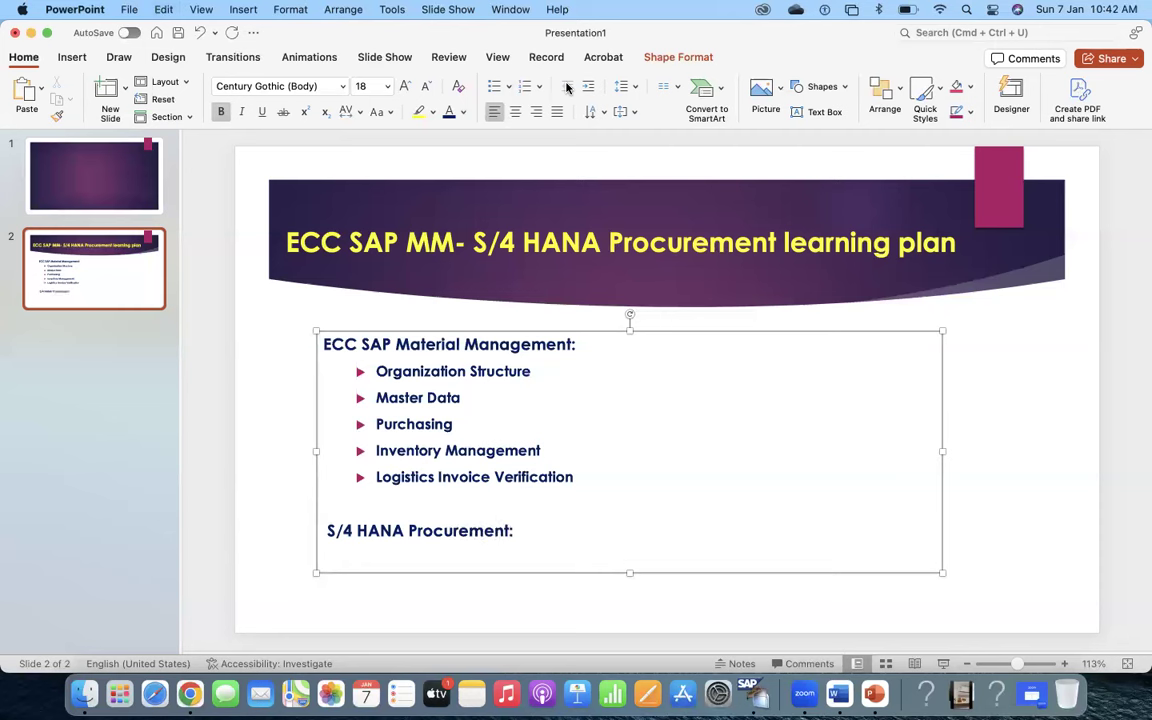
- Add indented bullets 'ECC - S/4 HANA Differences' and 'Flexible Workflow' under S/4 HANA Procurement
{"action": "left_click", "coordinate": [494, 91]}
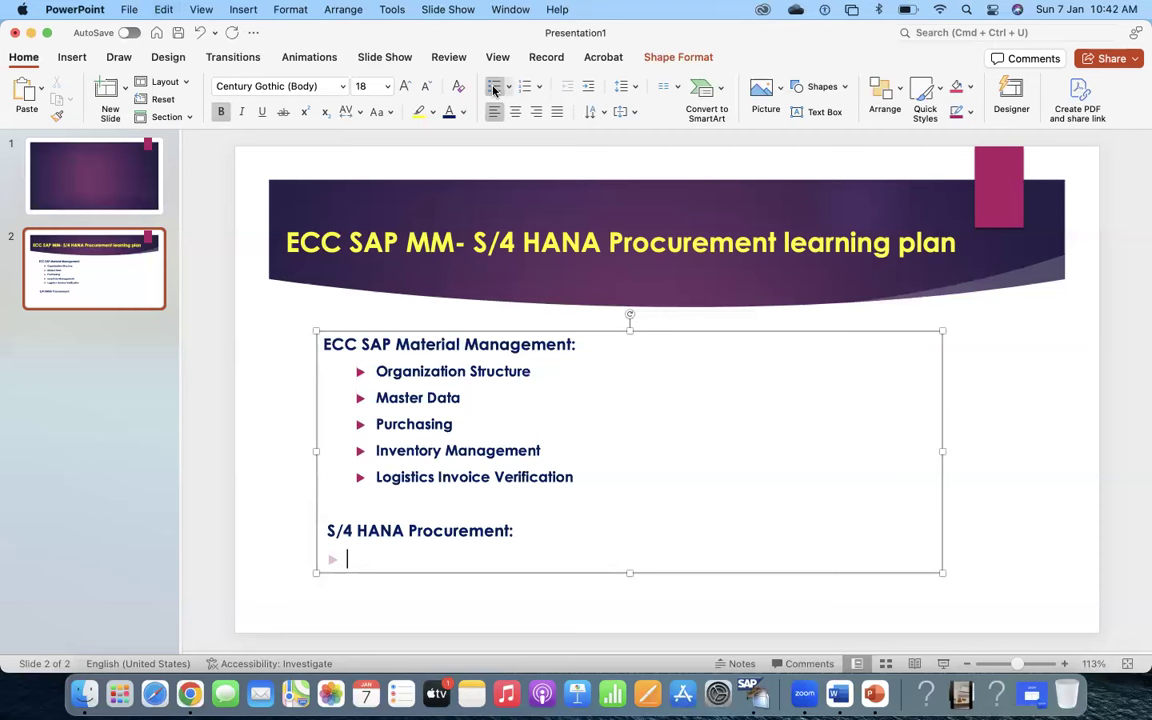
{"action": "type", "text": "ECC"}
{"action": "type", "text": " - S"}
{"action": "type", "text": "/4 HANA Di"}
{"action": "type", "text": "fferences"}
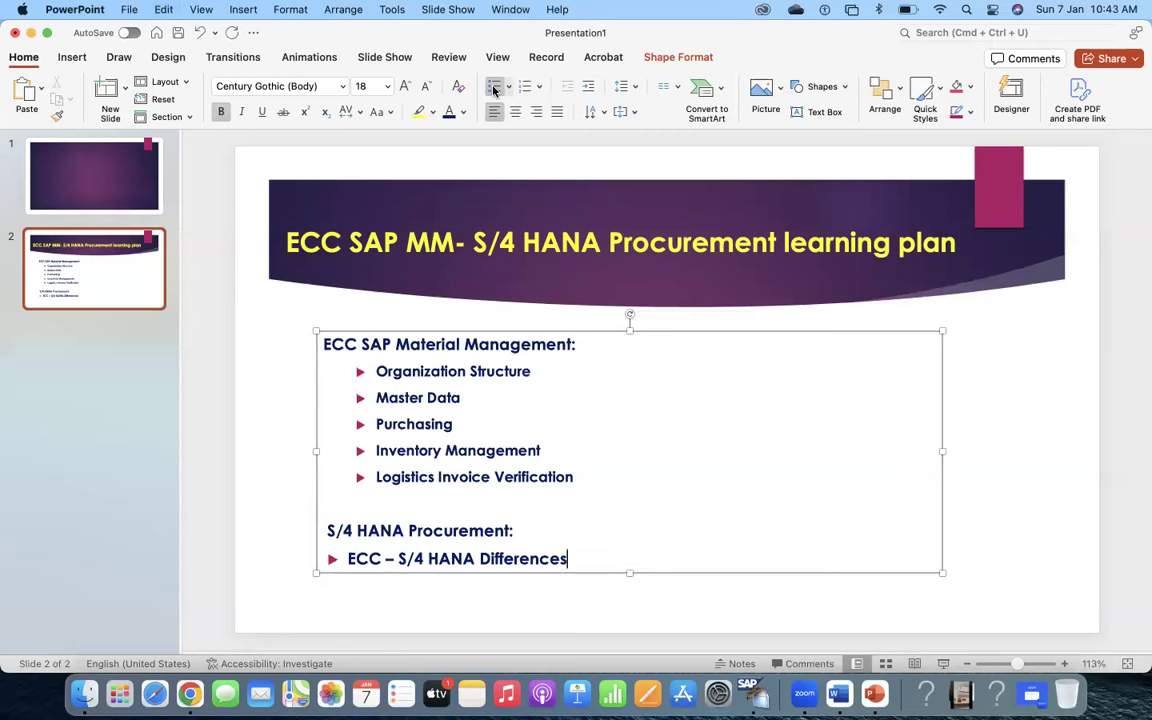
{"action": "left_click", "coordinate": [589, 87]}
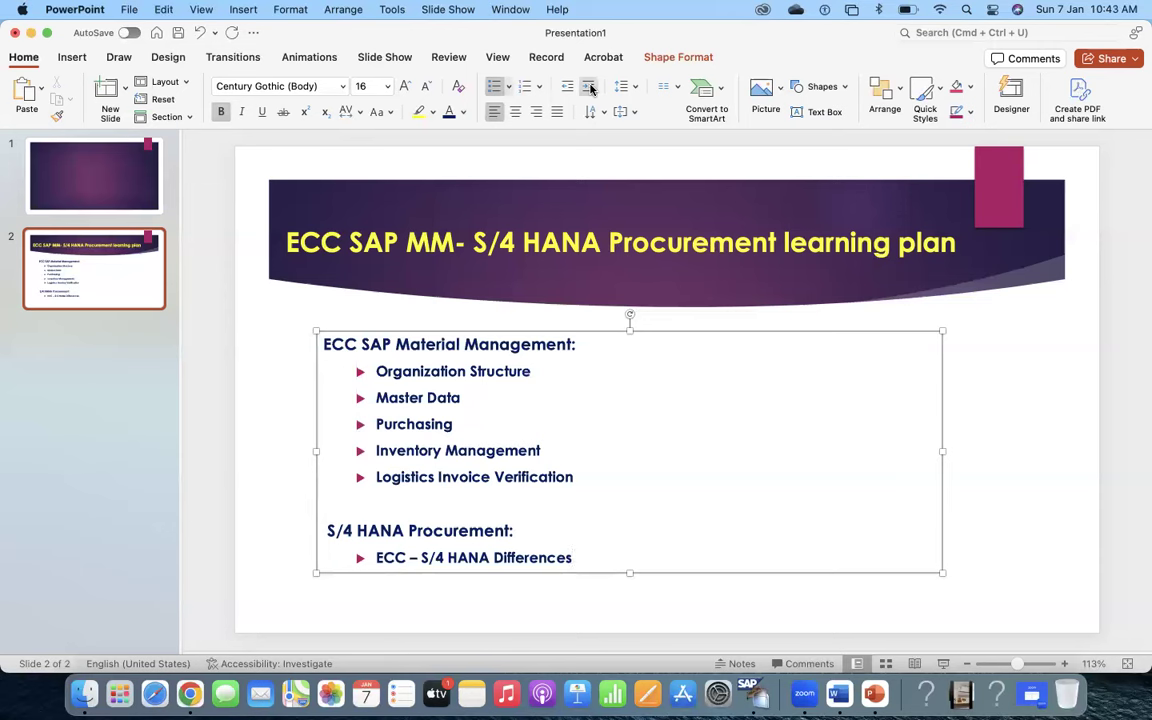
{"action": "key", "text": "Return"}
{"action": "type", "text": "Fle"}
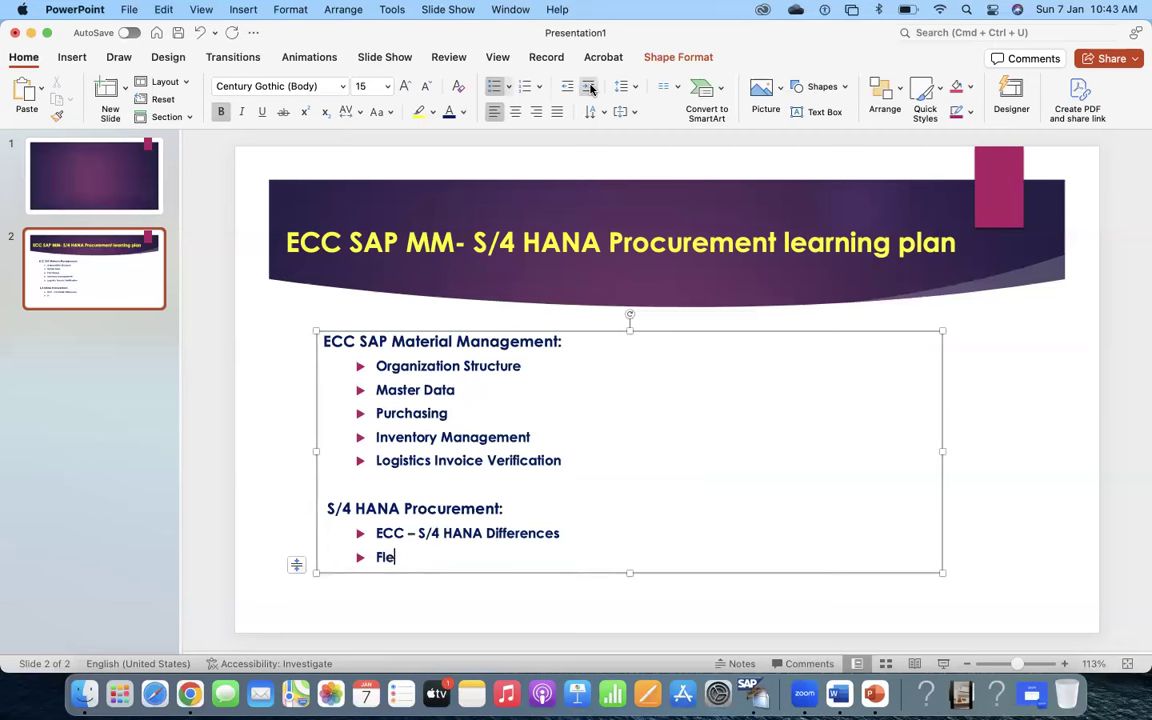
{"action": "type", "text": "xible Workflow"}
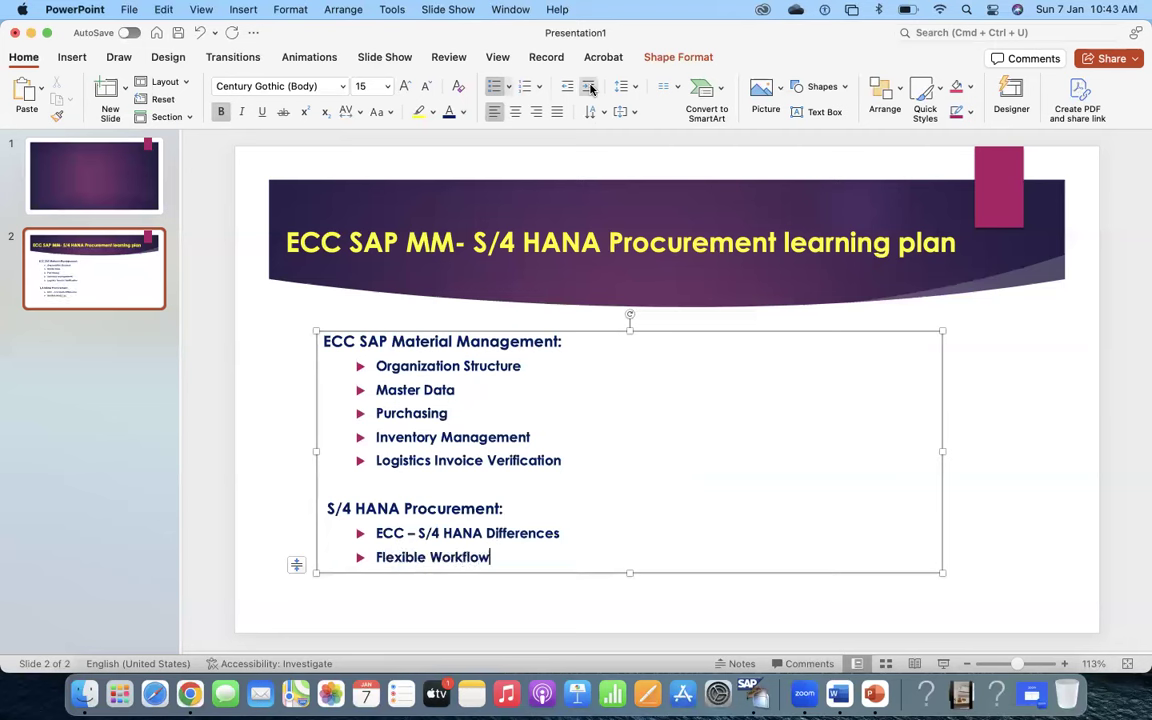
{"action": "key", "text": "Return"}
{"action": "left_click", "coordinate": [577, 532]}
- Extend the differences bullet with '(Business Partner, MRP Live, Material Ledger, etc.)'
{"action": "left_click", "coordinate": [497, 557]}
{"action": "key", "text": "Return"}
{"action": "left_click", "coordinate": [570, 531]}
{"action": "type", "text": "(Business Part"}
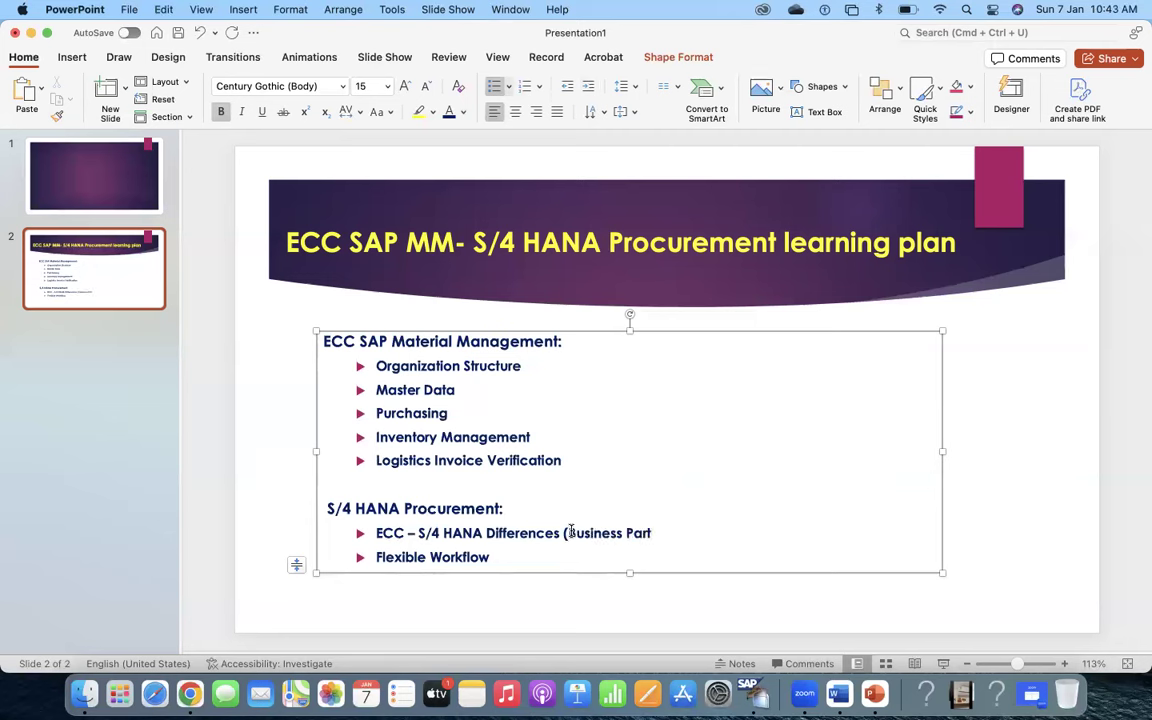
{"action": "type", "text": "ner, MRP Live, "}
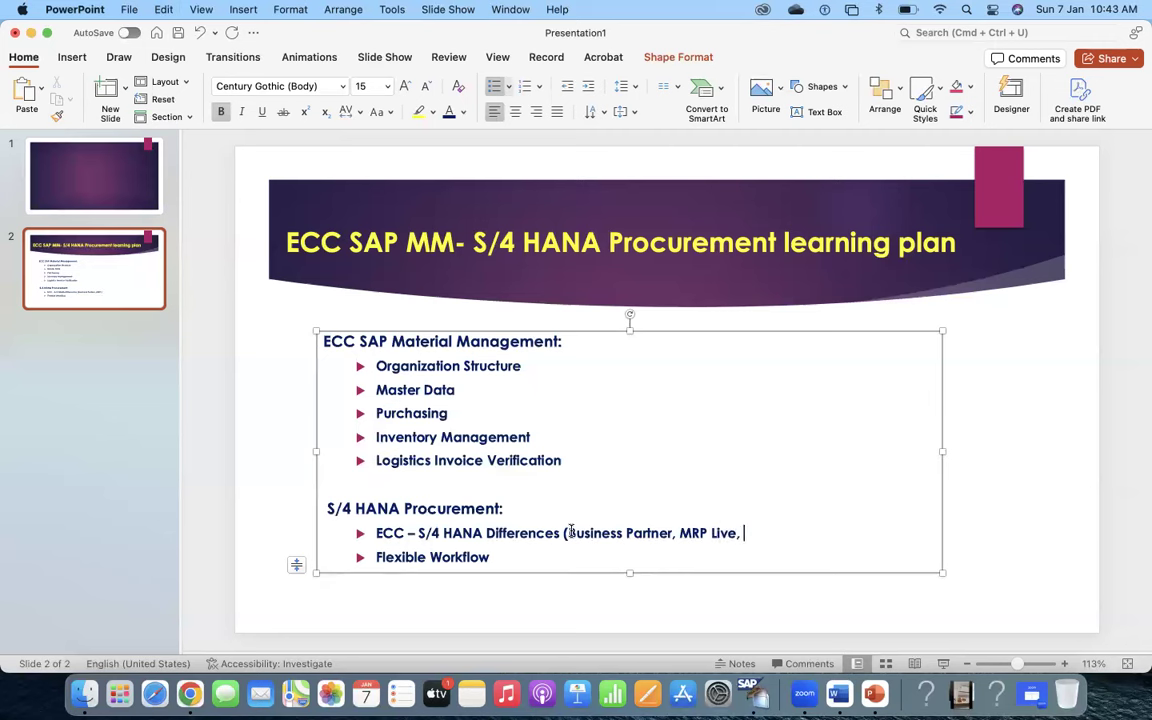
{"action": "type", "text": "Material Ledger,"}
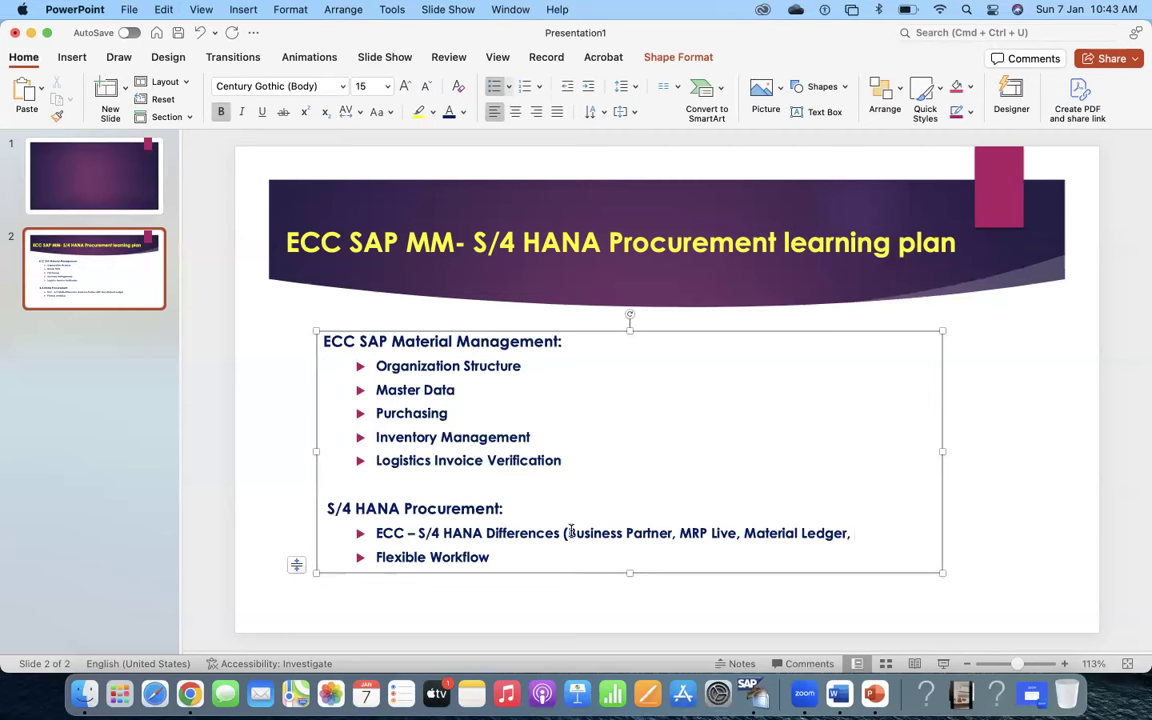
{"action": "key", "text": "BackSpace"}
{"action": "key", "text": "BackSpace"}
{"action": "type", "text": "etc.)"}
- Add bullets 'LTMC Data Migration' and 'Fiori Apps usage and high level development knowledge'
{"action": "left_click", "coordinate": [499, 557]}
{"action": "key", "text": "Return"}
{"action": "type", "text": "LTMC"}
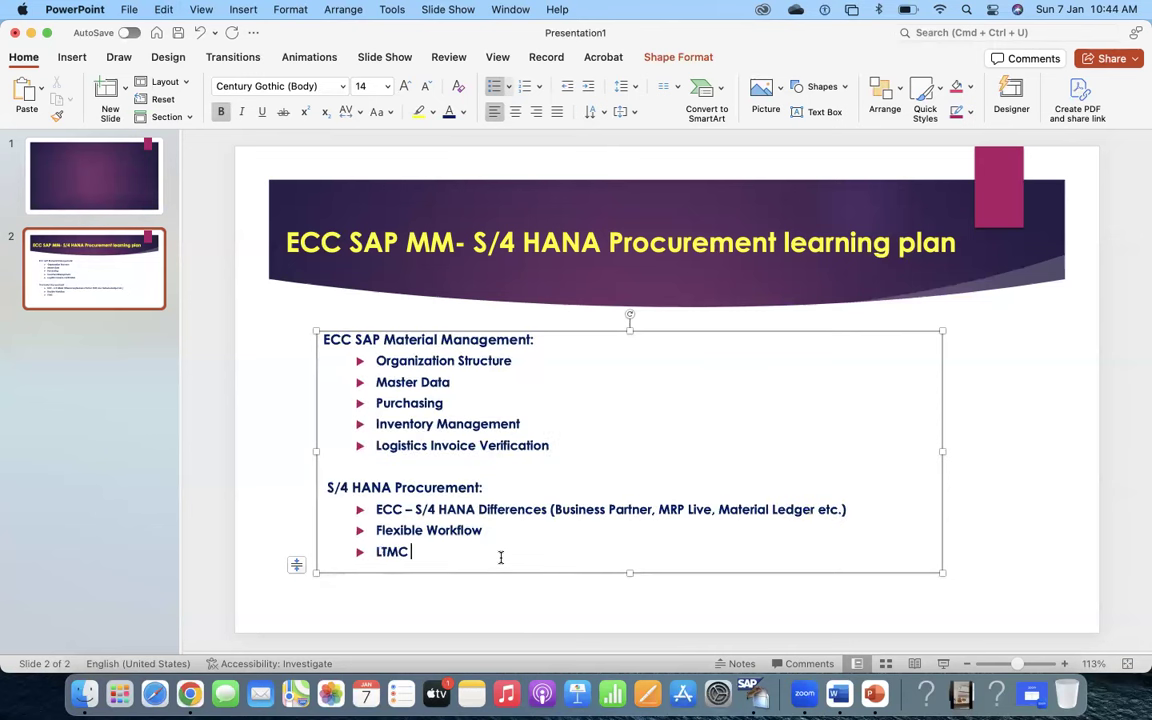
{"action": "type", "text": " Data miG"}
{"action": "key", "text": "BackSpace"}
{"action": "key", "text": "BackSpace"}
{"action": "key", "text": "BackSpace"}
{"action": "type", "text": "Migration"}
{"action": "key", "text": "Return"}
{"action": "type", "text": "Fiori"}
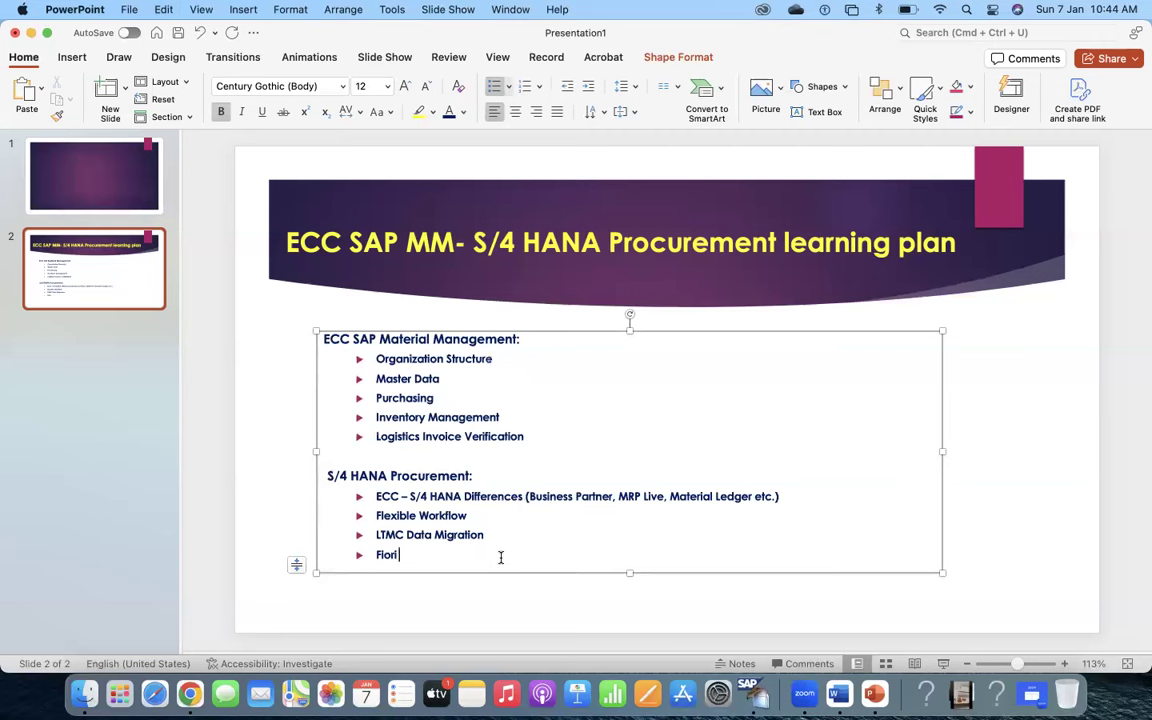
{"action": "type", "text": " Apps usage and "}
{"action": "type", "text": "high ele"}
{"action": "type", "text": "va"}
{"action": "key", "text": "BackSpace"}
{"action": "key", "text": "BackSpace"}
{"action": "key", "text": "BackSpace"}
{"action": "key", "text": "BackSpace"}
{"action": "key", "text": "BackSpace"}
{"action": "type", "text": "level development"}
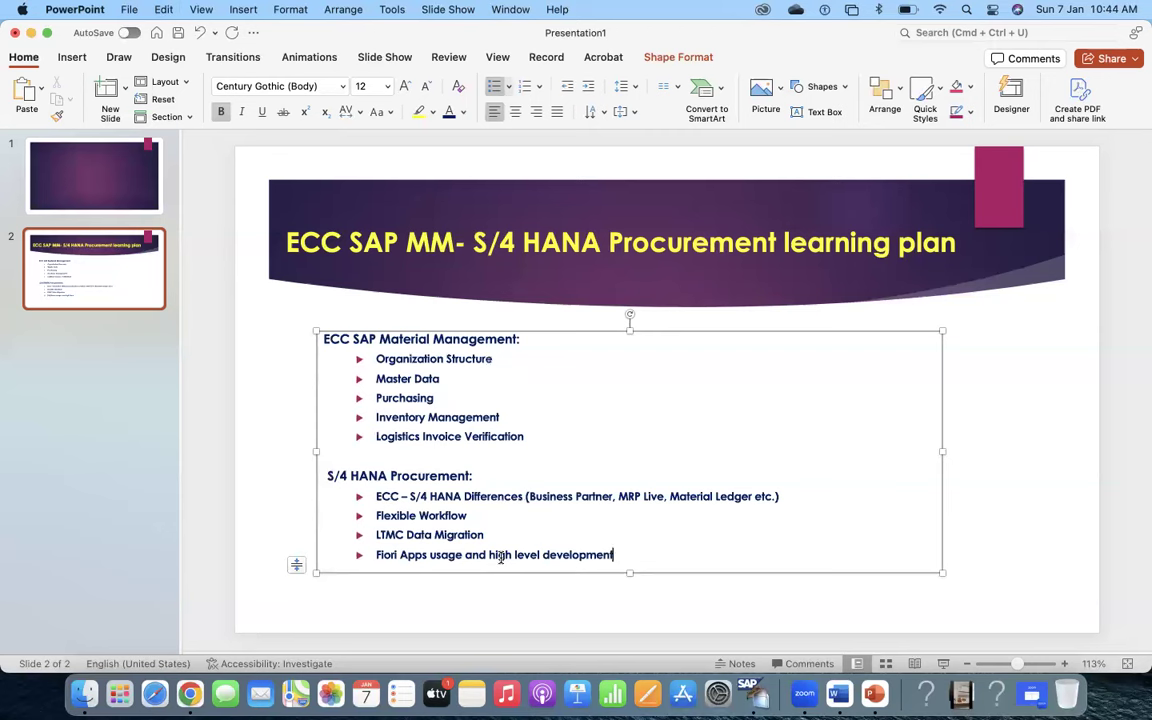
{"action": "type", "text": " knowledge"}
- Hyphenate 'high-level' in the last bullet and enlarge the body text box toward the lower right
{"action": "right_click", "coordinate": [522, 555]}
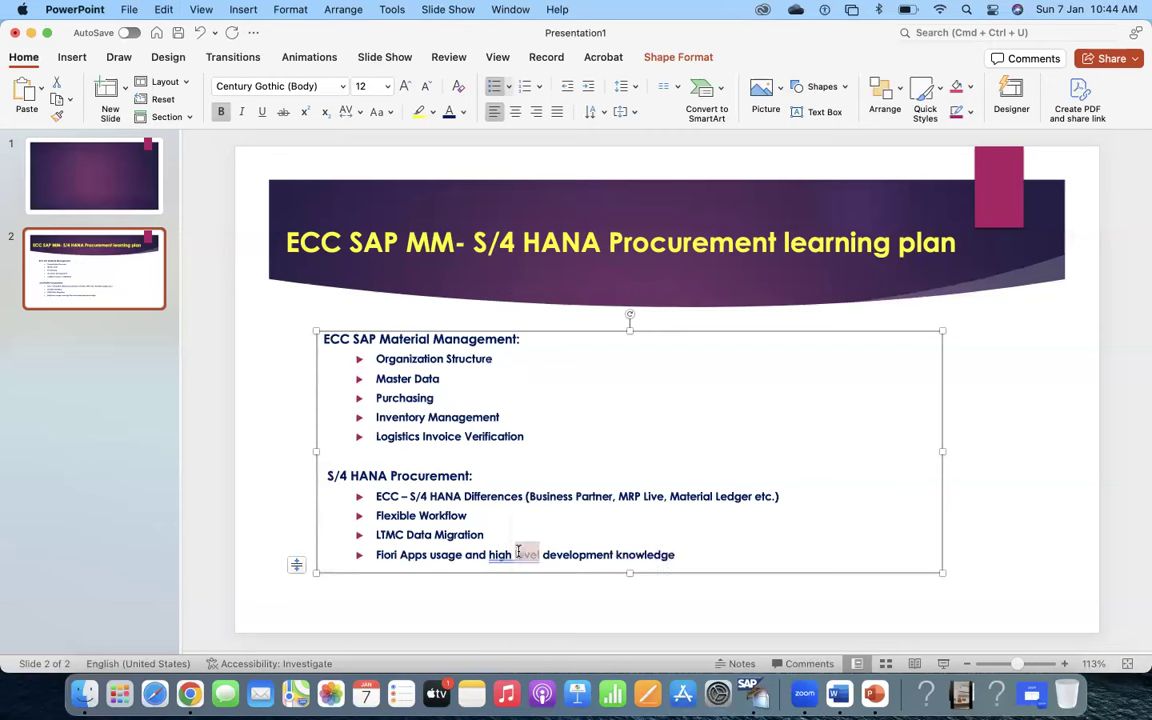
{"action": "left_click", "coordinate": [503, 554]}
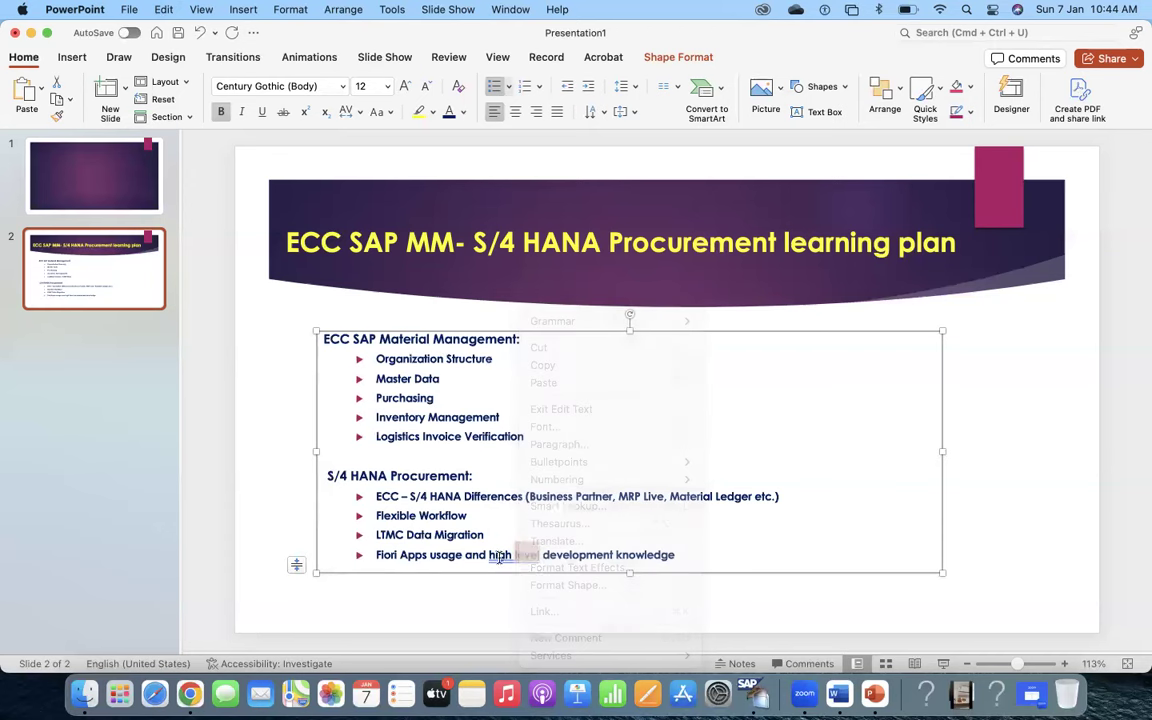
{"action": "right_click", "coordinate": [503, 554]}
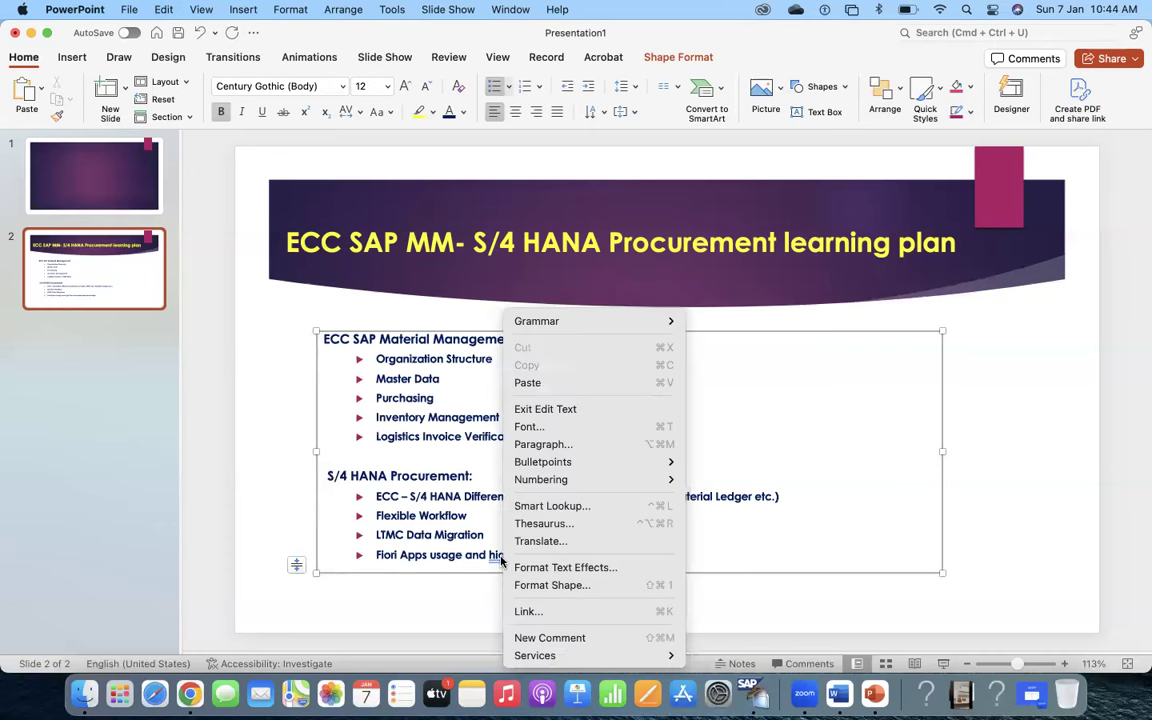
{"action": "left_click", "coordinate": [503, 554]}
{"action": "key", "text": "BackSpace"}
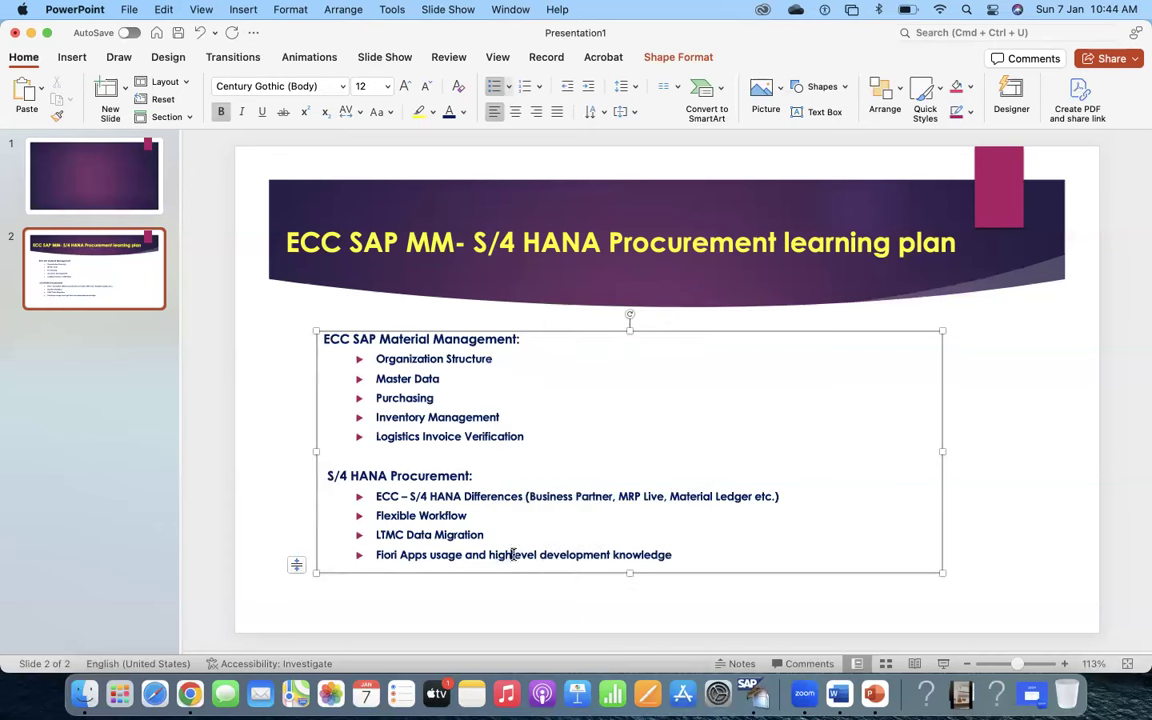
{"action": "type", "text": "-"}
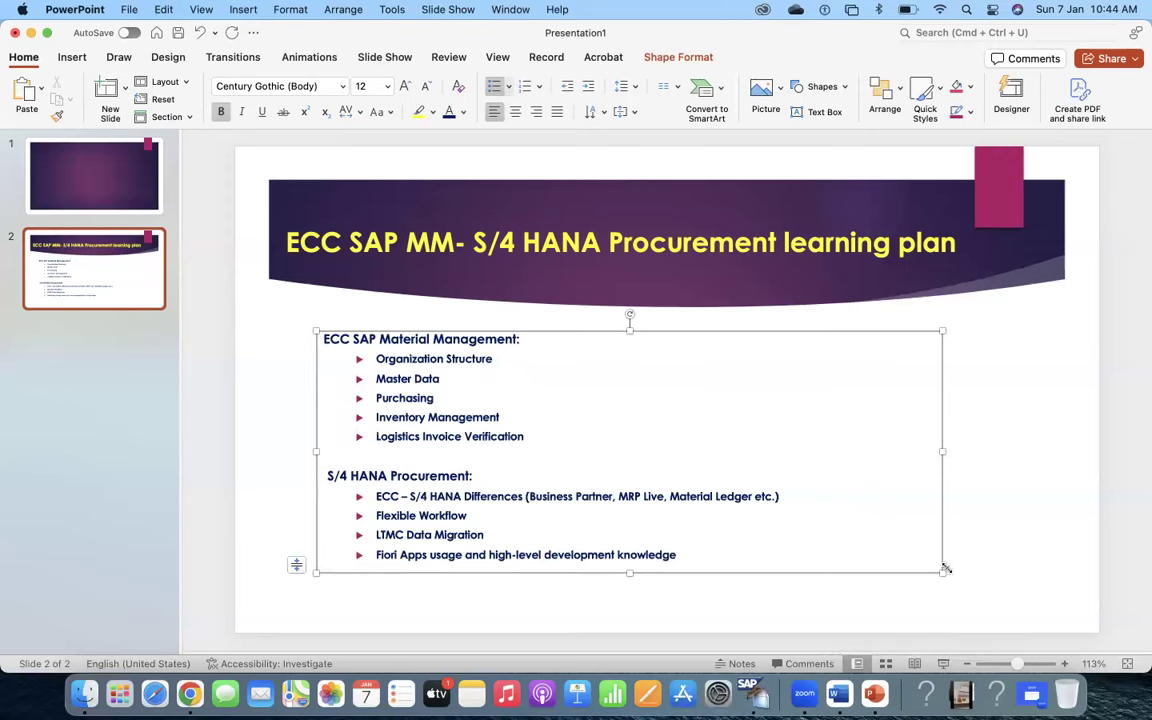
{"action": "left_click_drag", "start_coordinate": [942, 572], "coordinate": [1005, 624]}
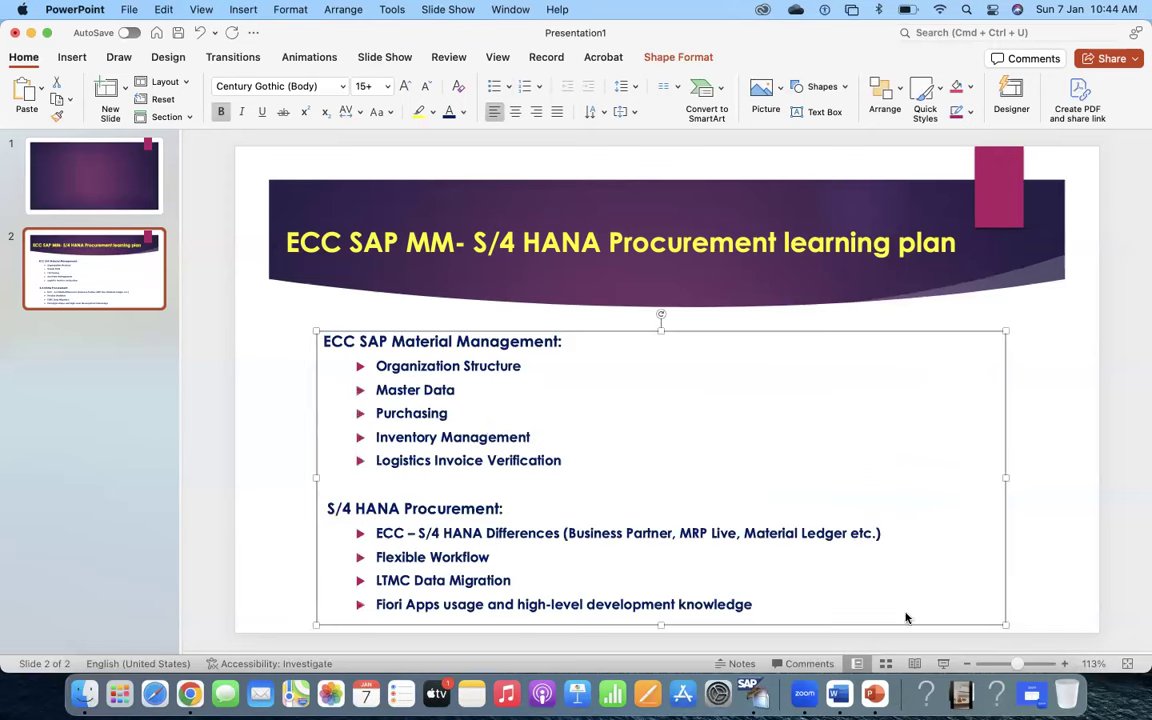
- Move the learning-plan text box up and left, just under the title banner
{"action": "left_click_drag", "start_coordinate": [594, 331], "coordinate": [577, 312]}
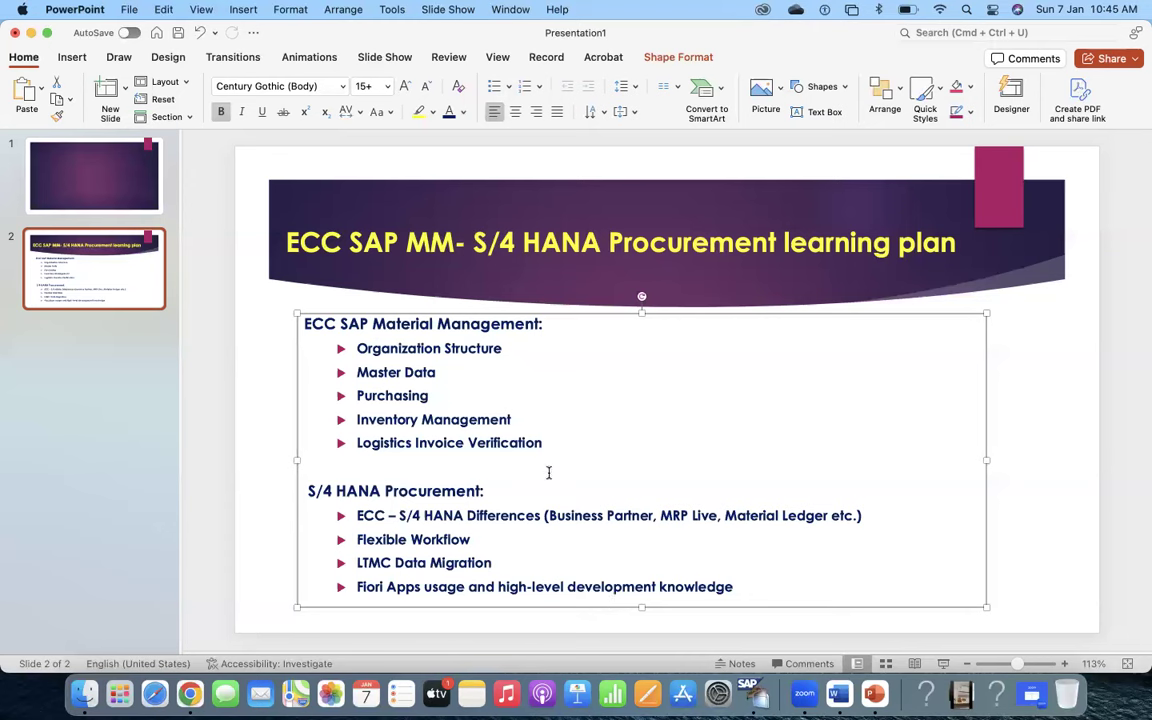
- Delete the blank line after Logistics Invoice Verification so the list autofits to 16 pt
{"action": "left_click", "coordinate": [548, 472]}
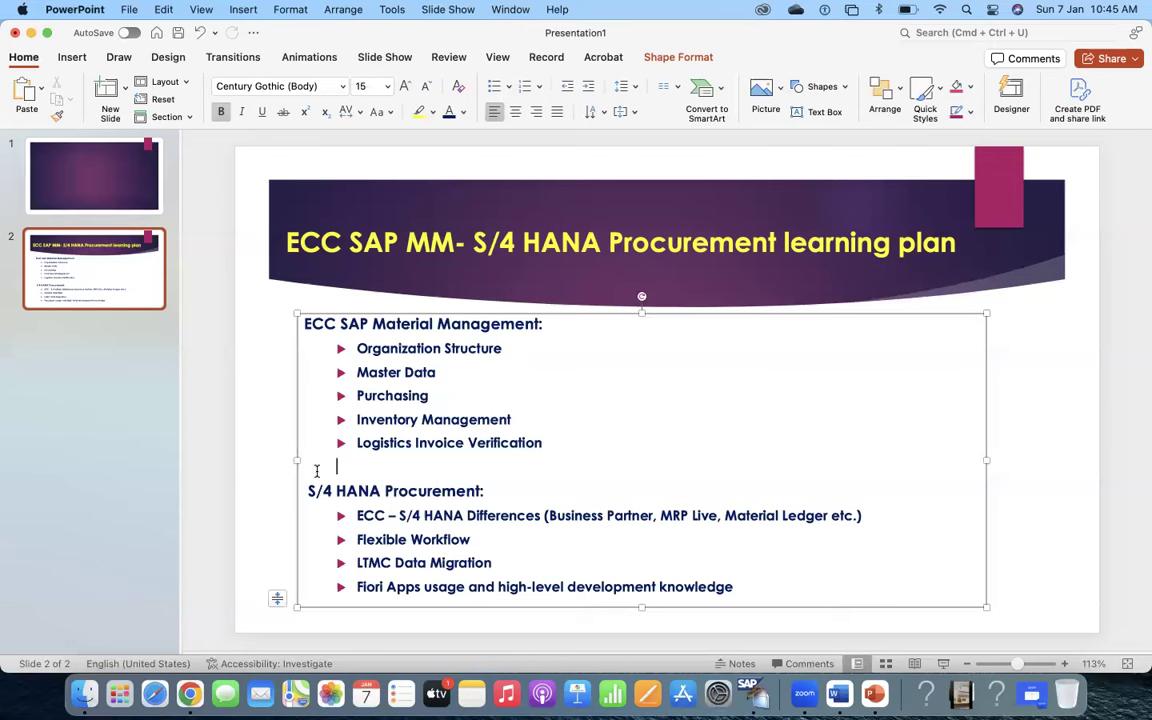
{"action": "key", "text": "BackSpace"}
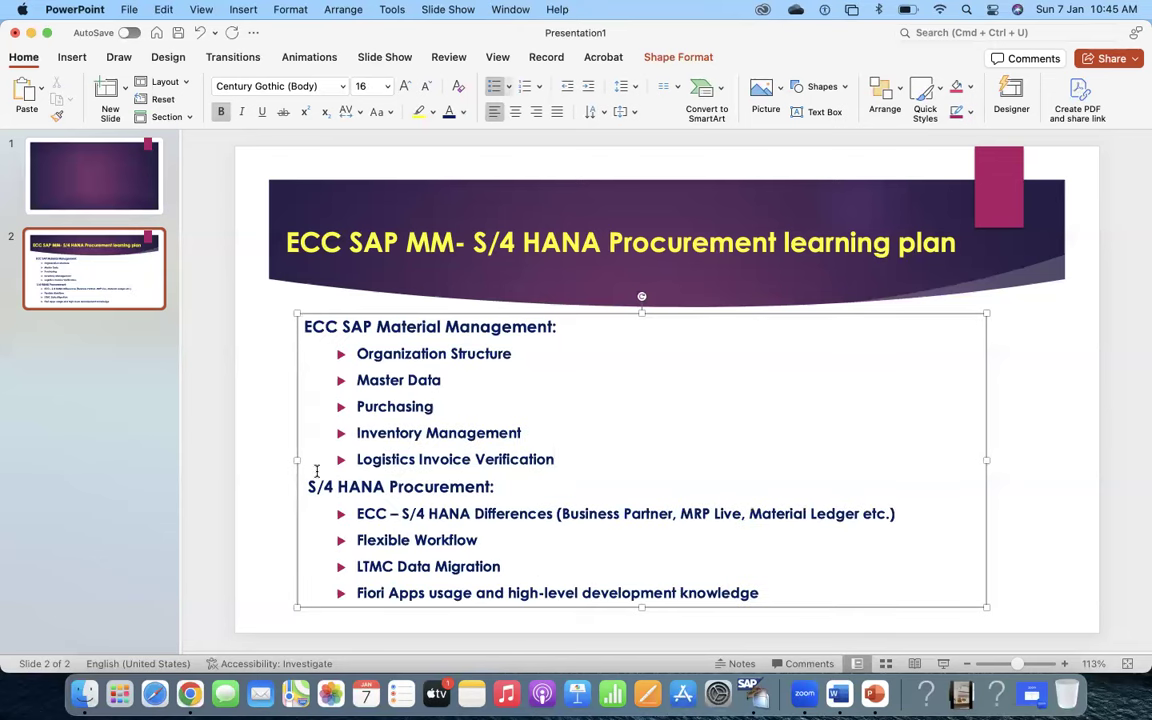
{"action": "key", "text": "XF86AudioMute"}
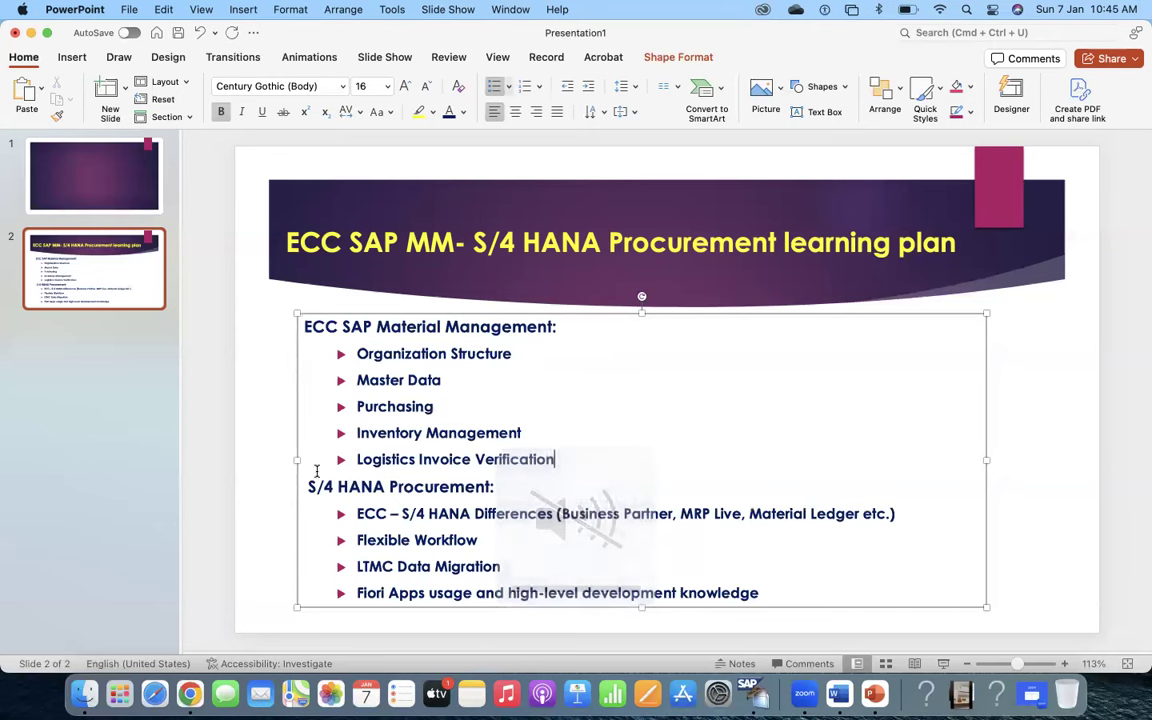
{"action": "key", "text": "XF86AudioMute"}
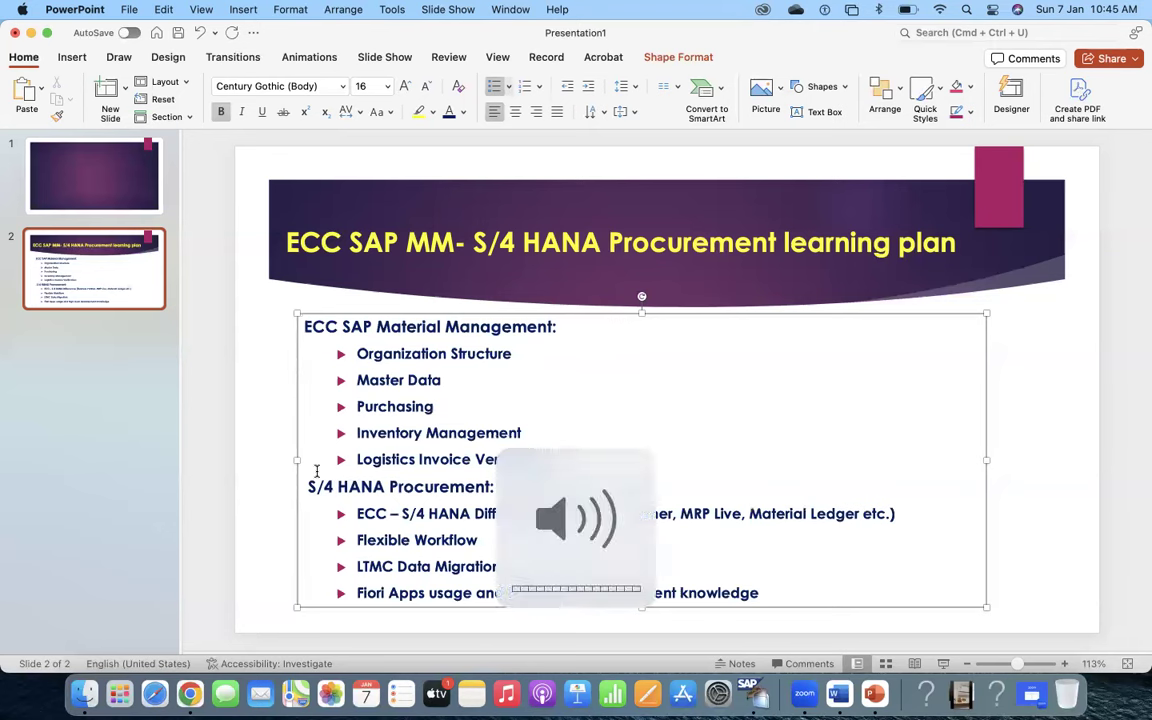
{"action": "left_click", "coordinate": [91, 280]}
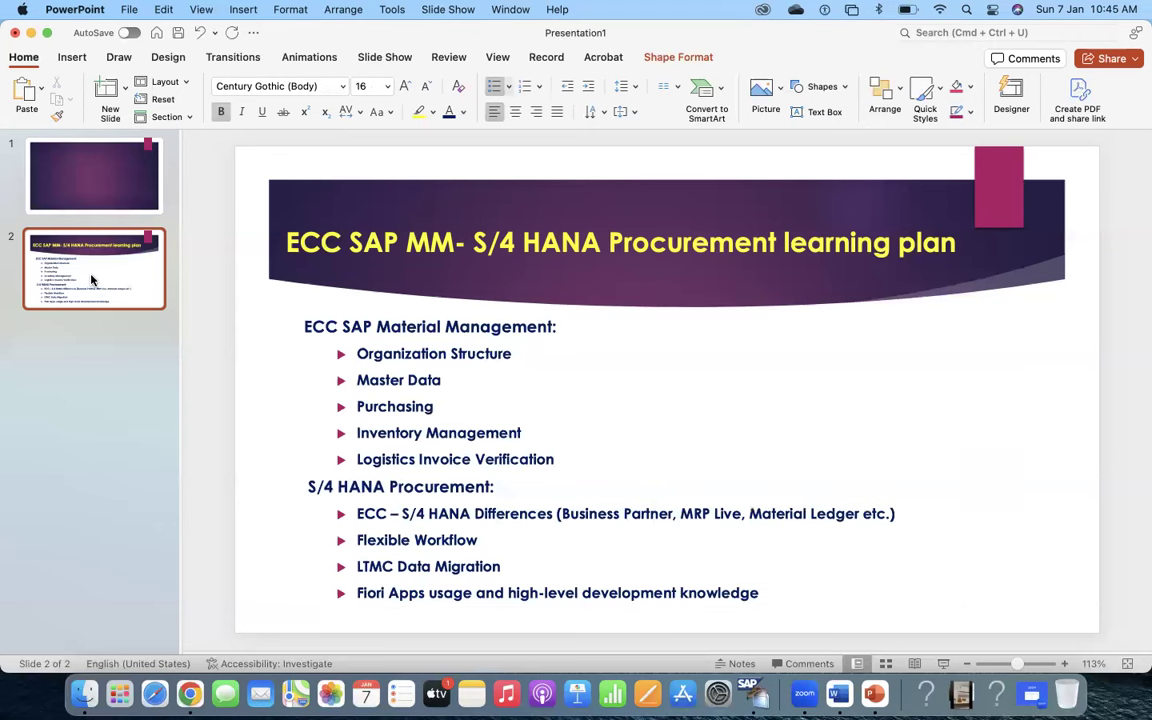
{"action": "left_click", "coordinate": [387, 539]}
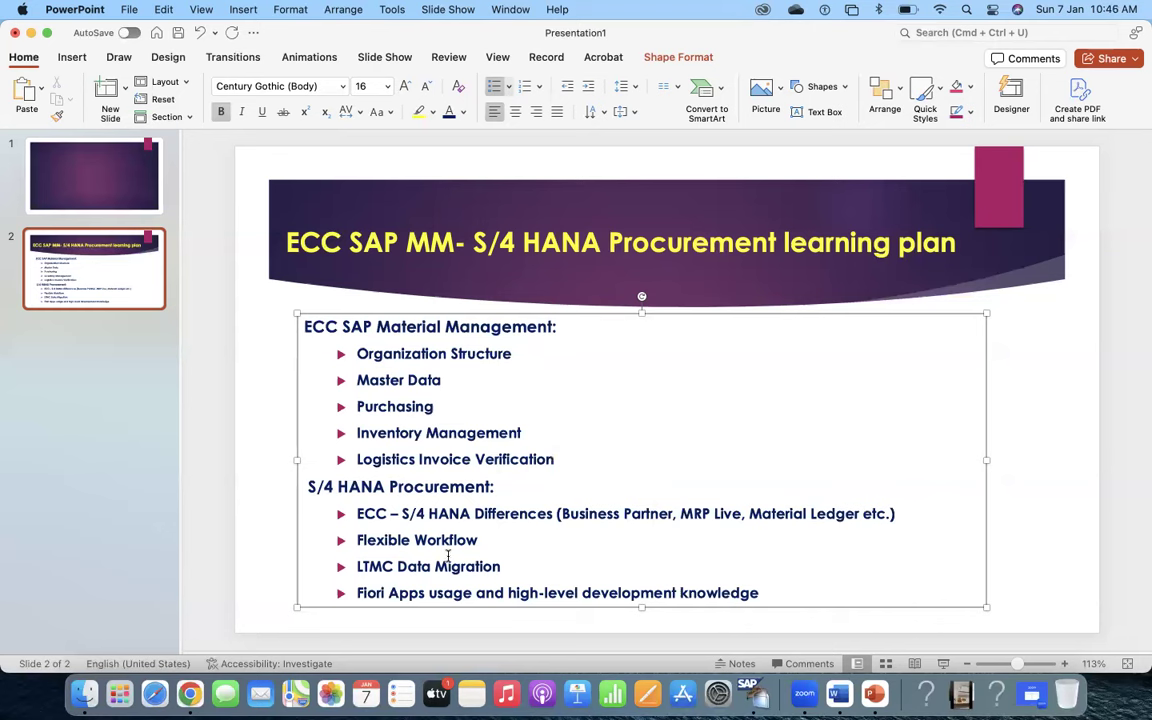
- Colour the ECC SAP Material Management and S/4 HANA Procurement headings magenta
{"action": "left_click_drag", "start_coordinate": [557, 326], "coordinate": [303, 327]}
{"action": "left_click", "coordinate": [464, 112]}
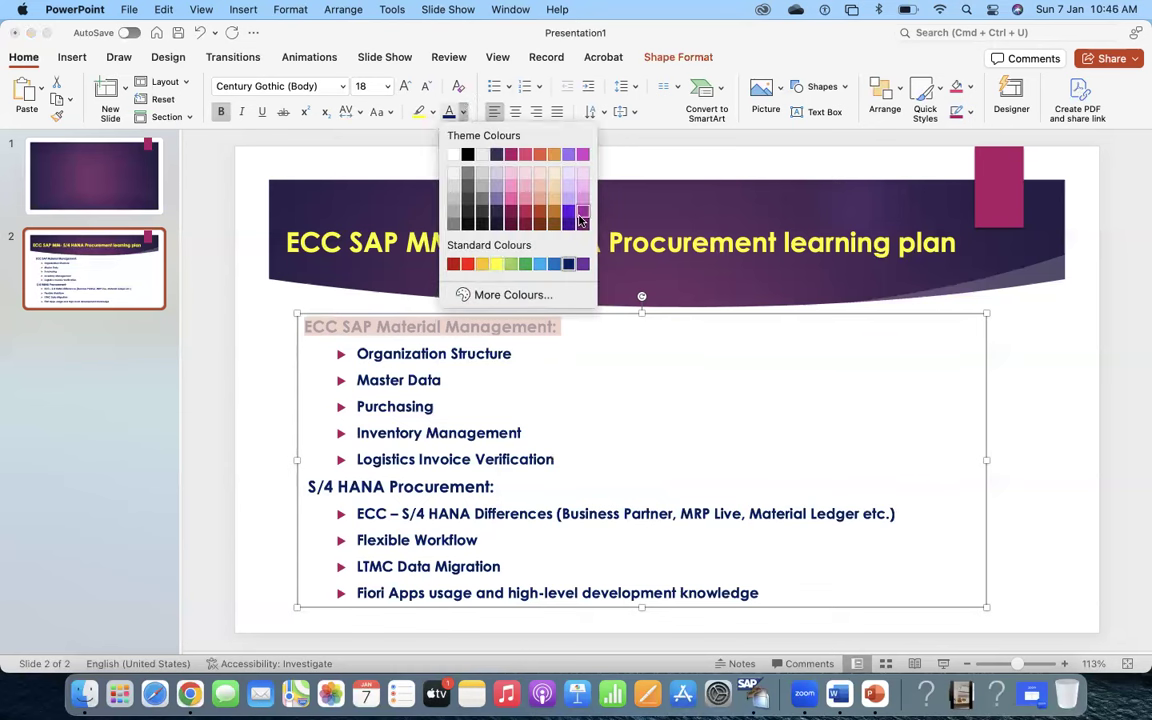
{"action": "left_click", "coordinate": [524, 190]}
{"action": "left_click_drag", "start_coordinate": [496, 487], "coordinate": [304, 488]}
{"action": "left_click", "coordinate": [449, 111]}
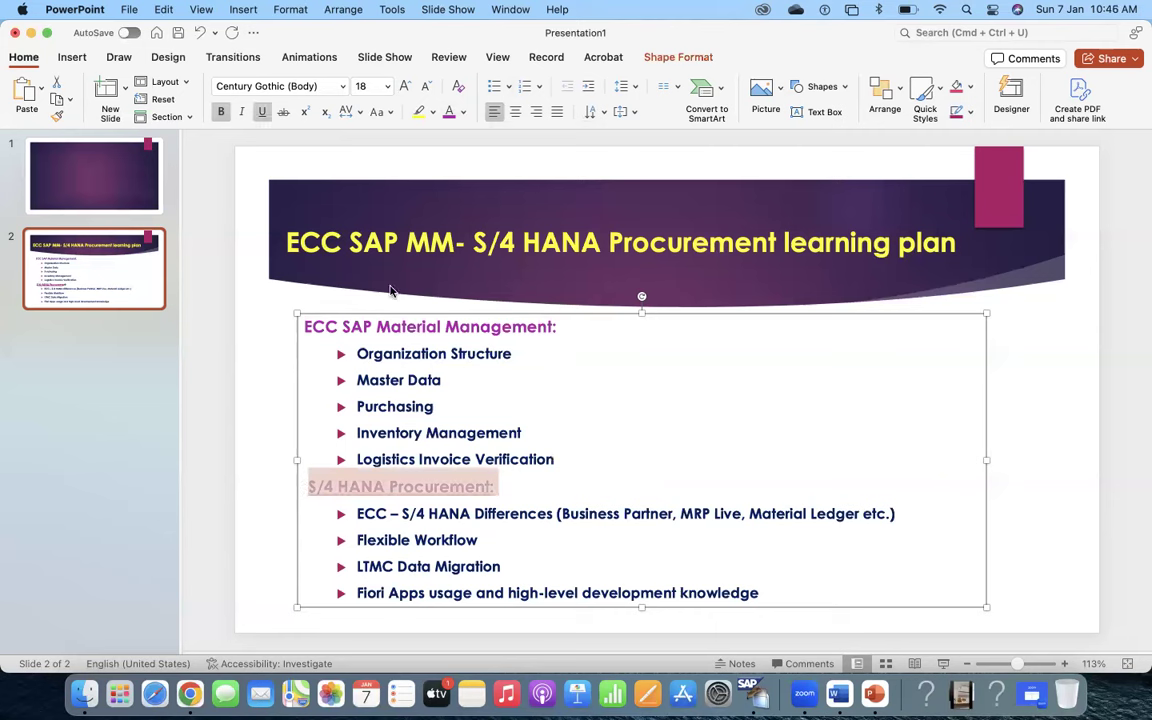
- Reselect the ECC heading, then select and review the ECC and S/4 HANA bullet lines
{"action": "left_click_drag", "start_coordinate": [558, 327], "coordinate": [296, 328]}
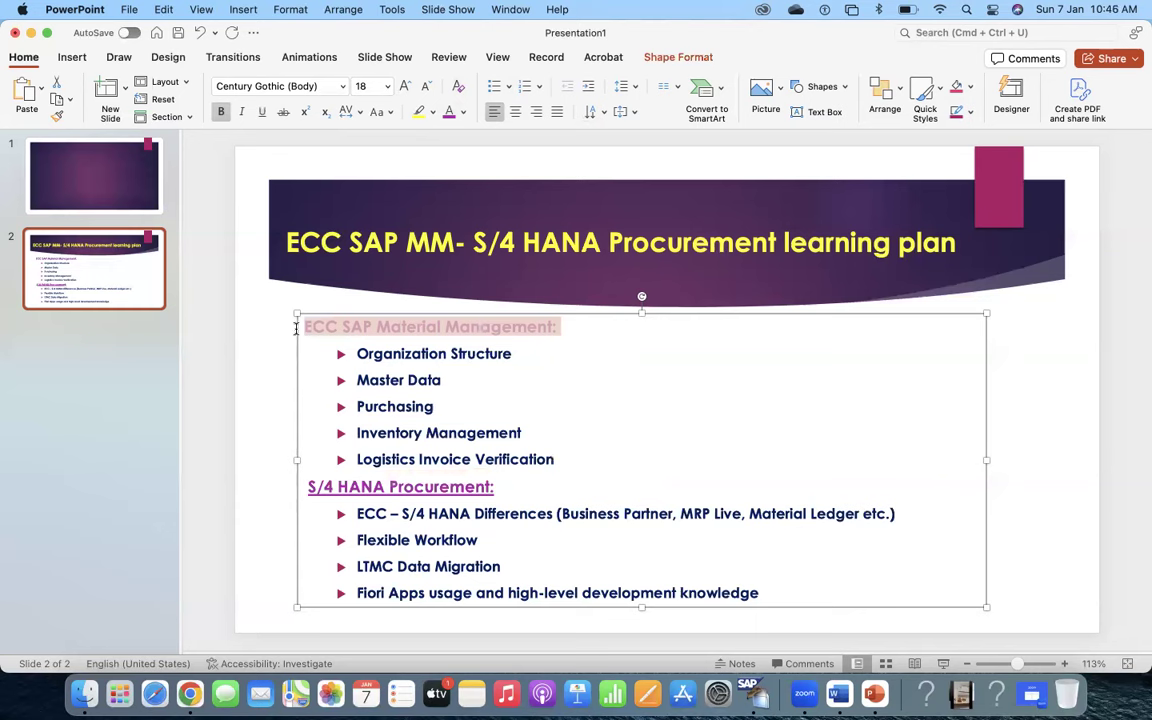
{"action": "left_click", "coordinate": [531, 408]}
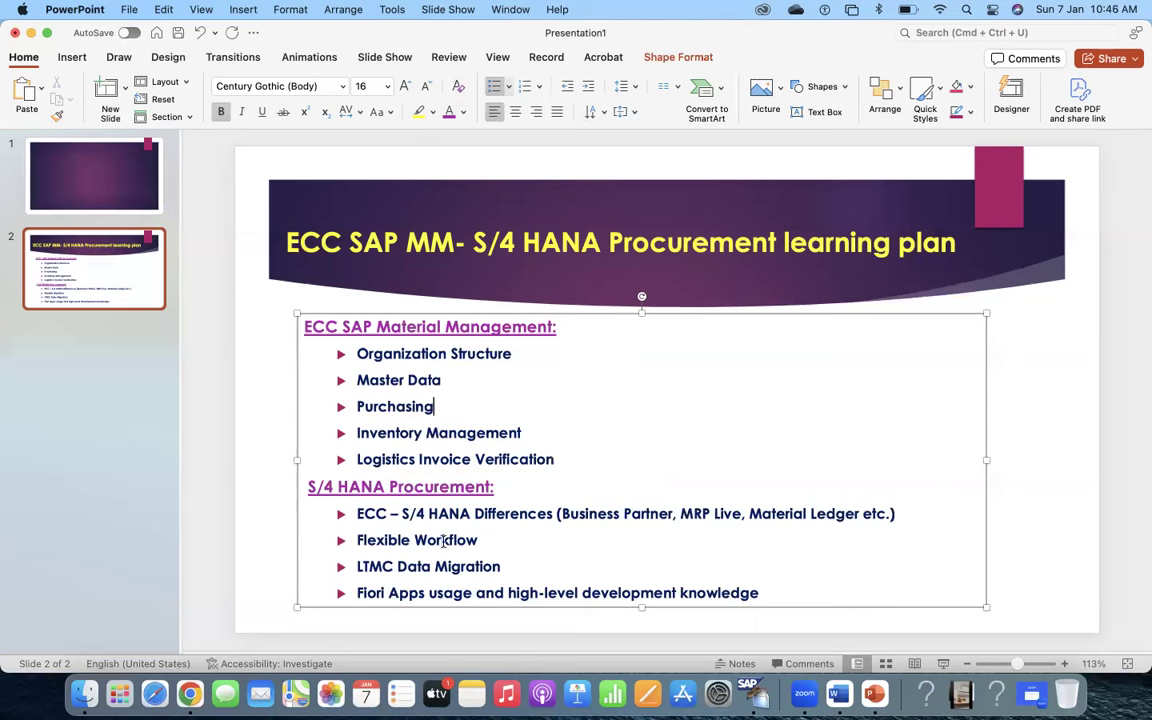
{"action": "left_click_drag", "start_coordinate": [354, 363], "coordinate": [598, 452]}
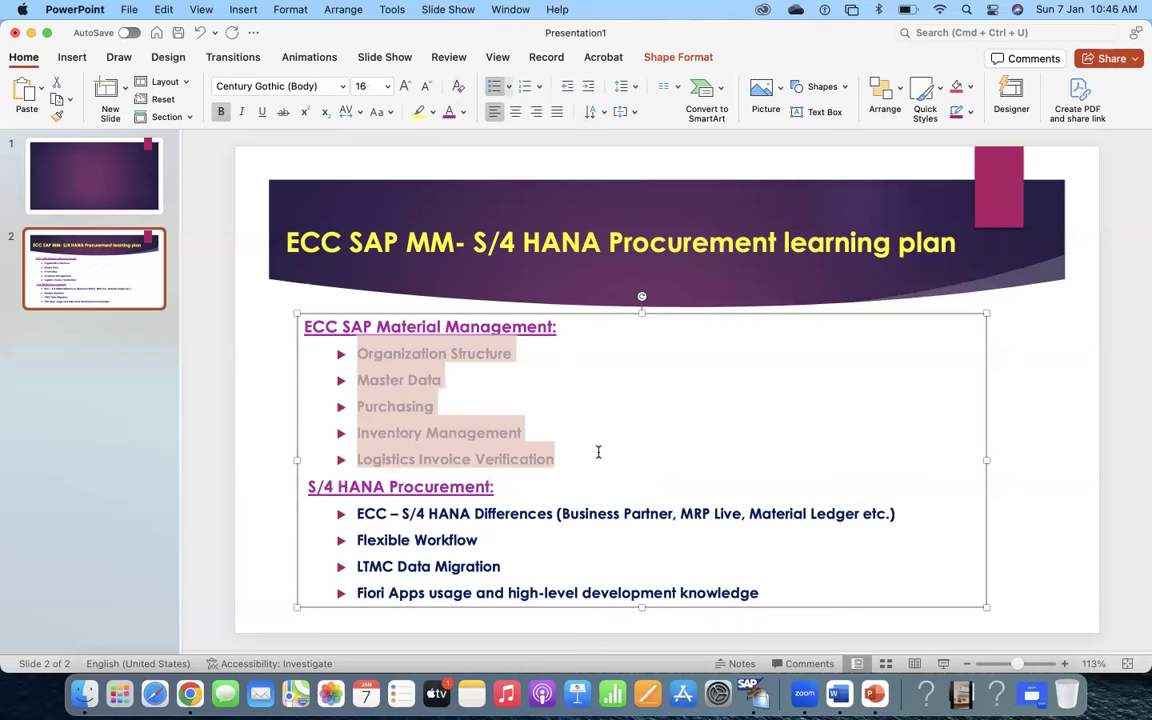
{"action": "left_click", "coordinate": [459, 516]}
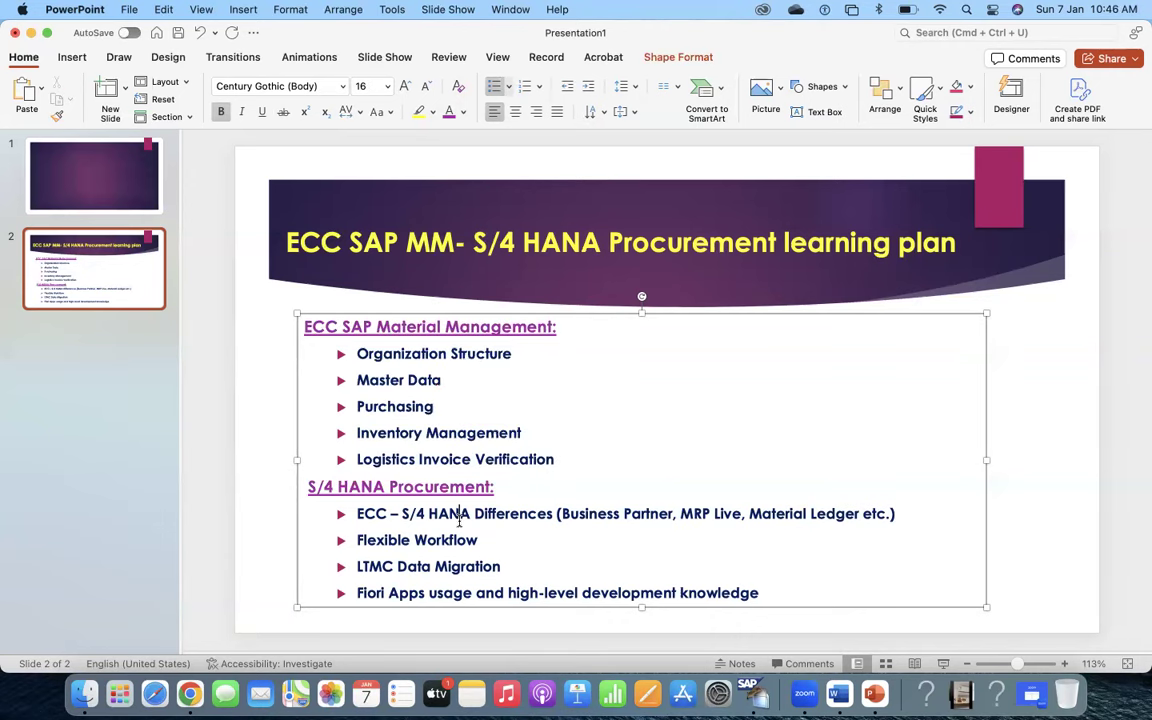
{"action": "left_click_drag", "start_coordinate": [357, 514], "coordinate": [907, 510]}
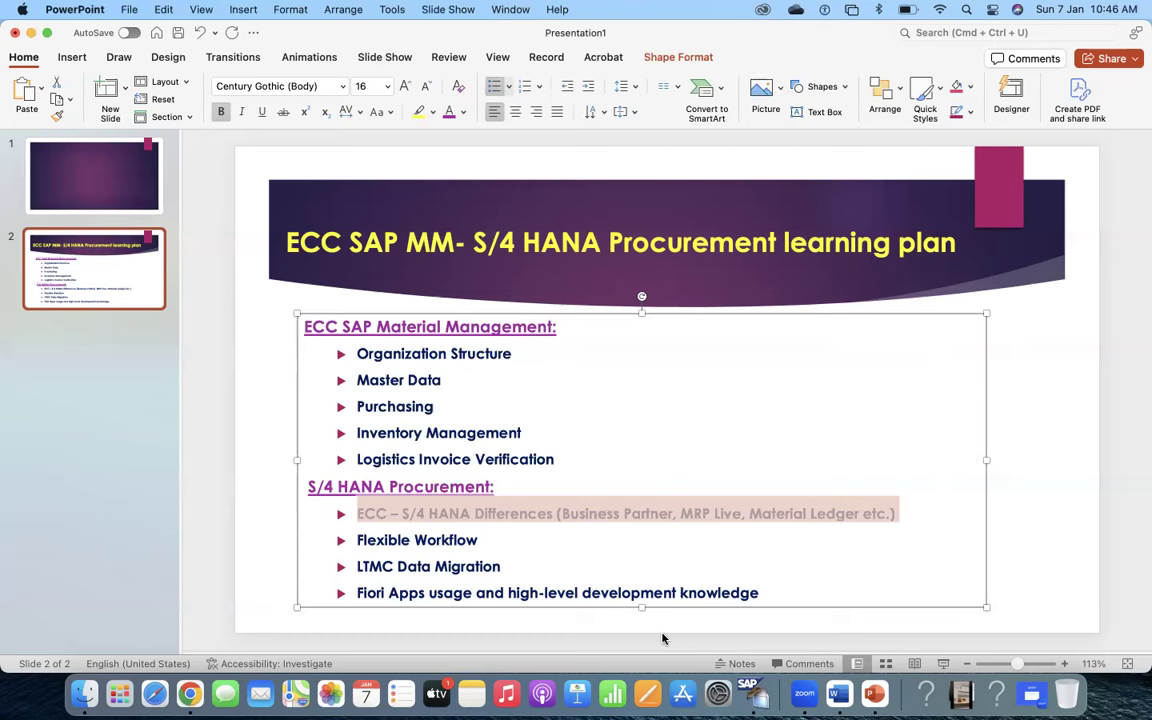
- Duplicate slide 2 as slide 3 and delete the ECC section and the four S/4 HANA bullets
{"action": "left_click", "coordinate": [110, 280]}
{"action": "key", "text": "super+v"}
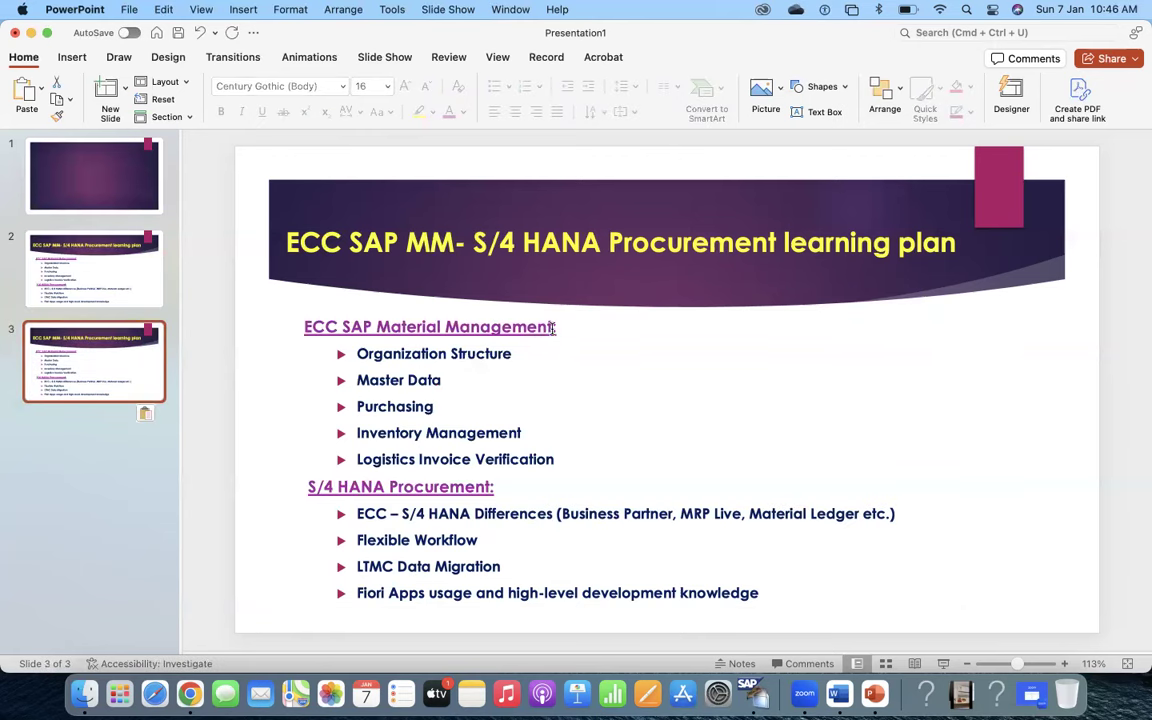
{"action": "left_click_drag", "start_coordinate": [554, 459], "coordinate": [283, 329]}
{"action": "key", "text": "BackSpace"}
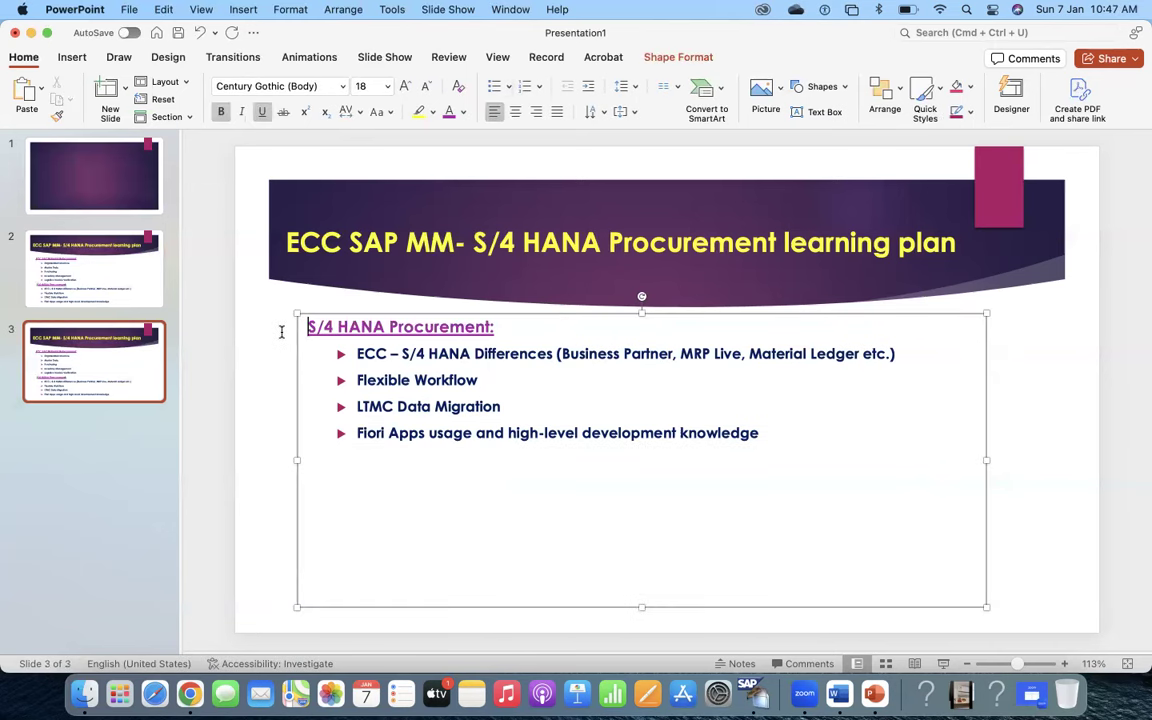
{"action": "left_click_drag", "start_coordinate": [765, 433], "coordinate": [362, 356]}
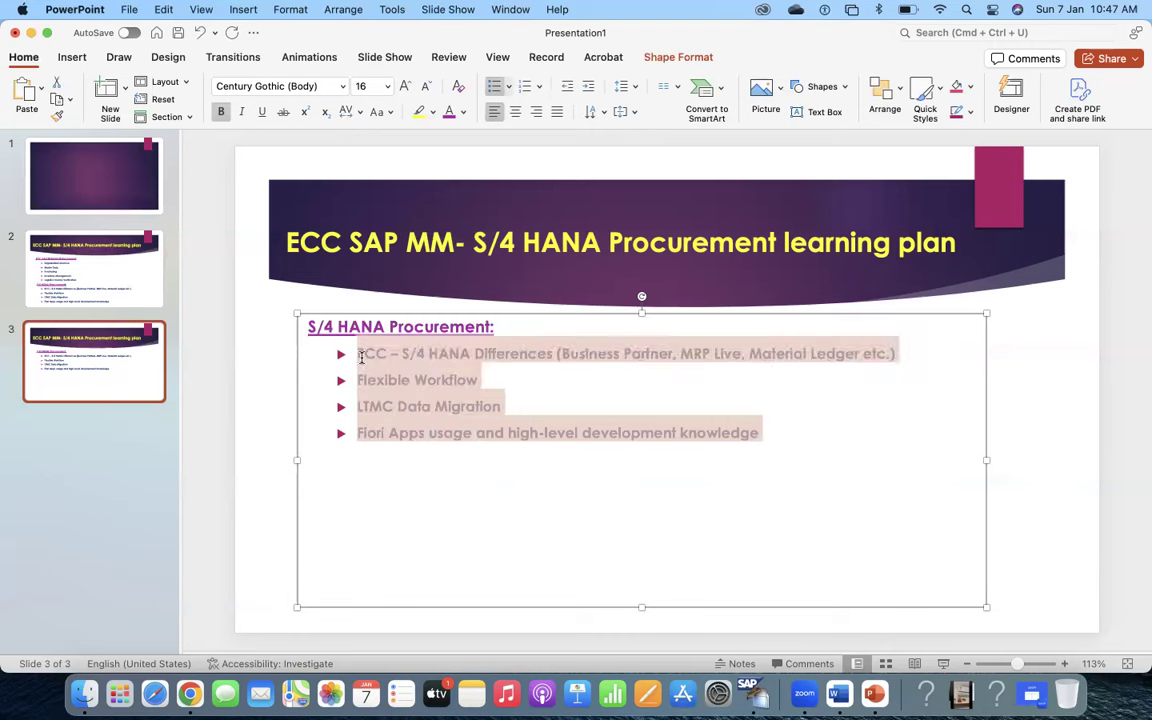
{"action": "key", "text": "BackSpace"}
- List Public Cloud, Private Cloud, Hybrid and On-Premise as bullets under S/4 HANA Procurement
{"action": "type", "text": "Pu"}
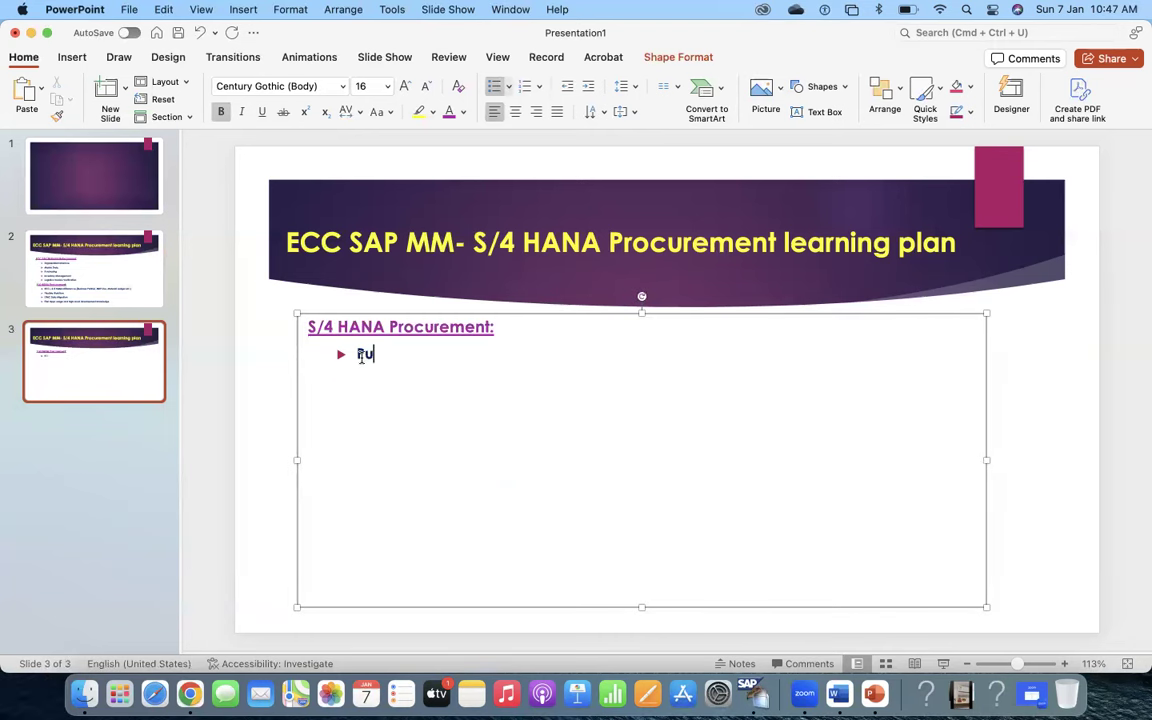
{"action": "type", "text": "blic Cloud"}
{"action": "key", "text": "Return"}
{"action": "type", "text": "Private Cloud"}
{"action": "key", "text": "Return"}
{"action": "type", "text": "Hybrid"}
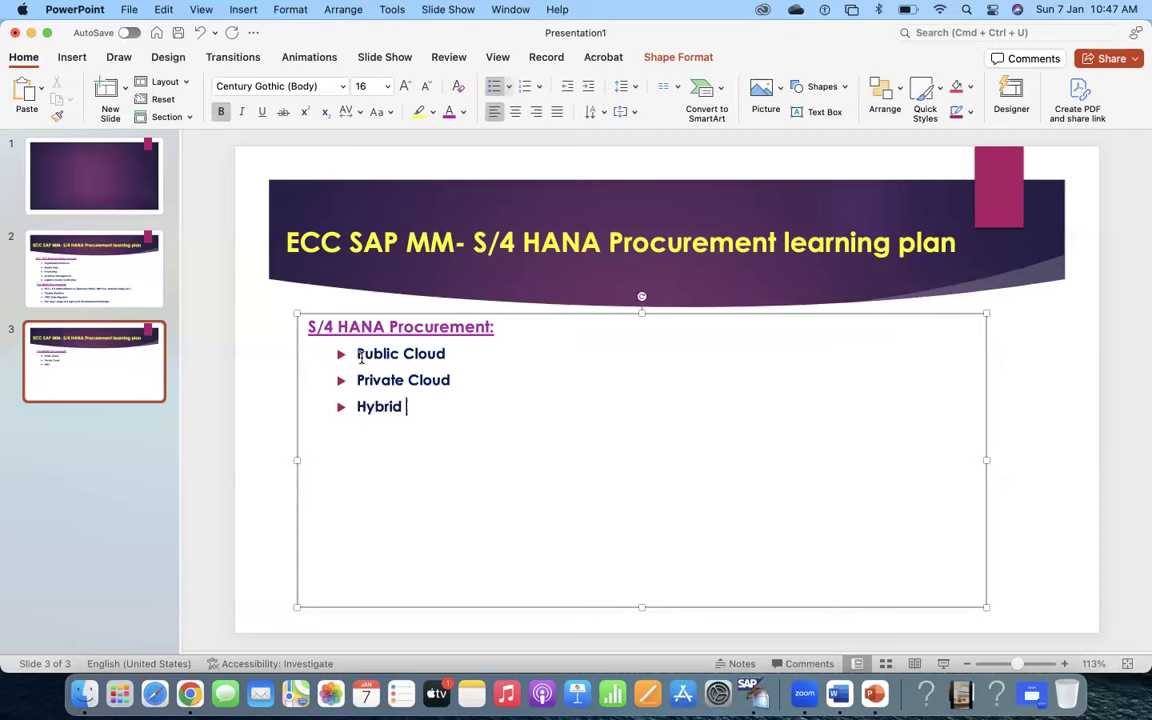
{"action": "key", "text": "Return"}
{"action": "type", "text": "On-Premise"}
{"action": "key", "text": "Return"}
{"action": "key", "text": "BackSpace"}
{"action": "key", "text": "BackSpace"}
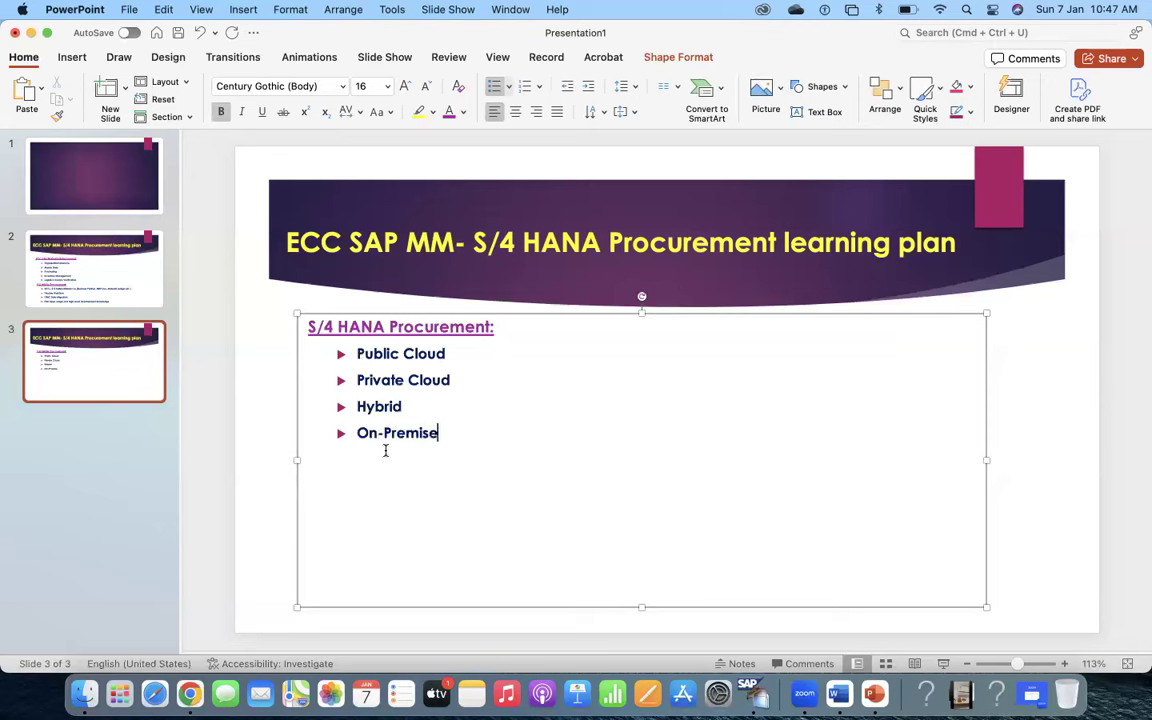
- Append ' - SAP BTP (AI)' to the Public Cloud bullet on slide 3
{"action": "left_click_drag", "start_coordinate": [446, 436], "coordinate": [375, 432]}
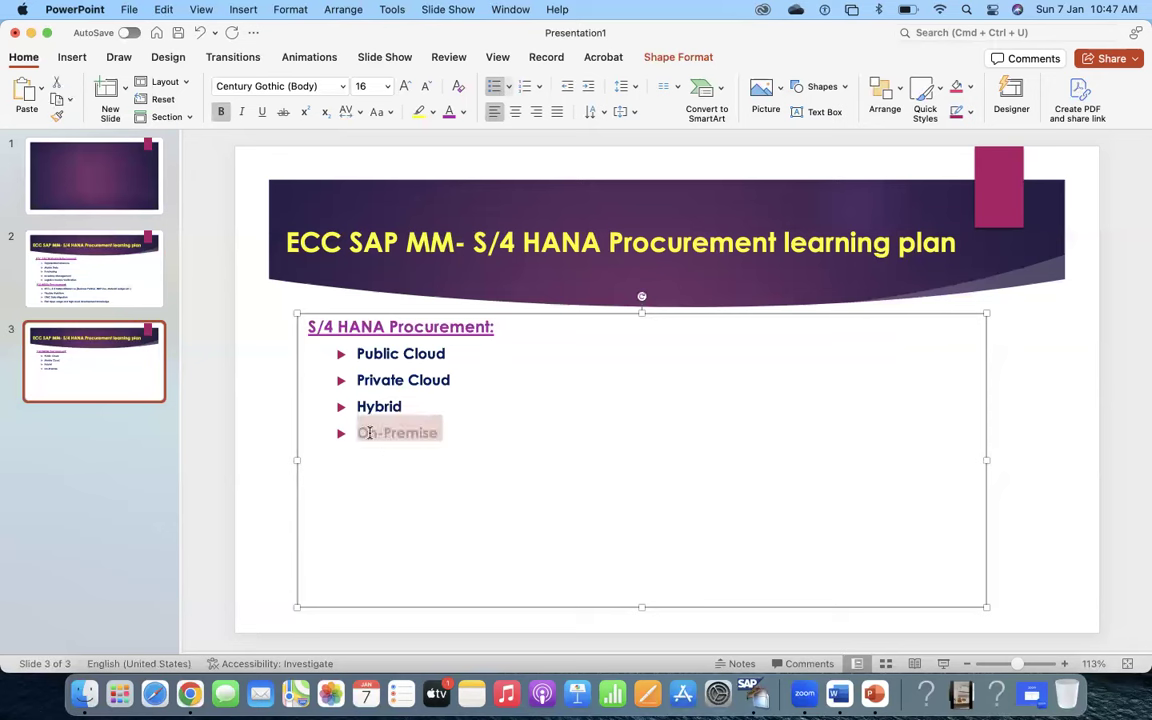
{"action": "left_click", "coordinate": [428, 392]}
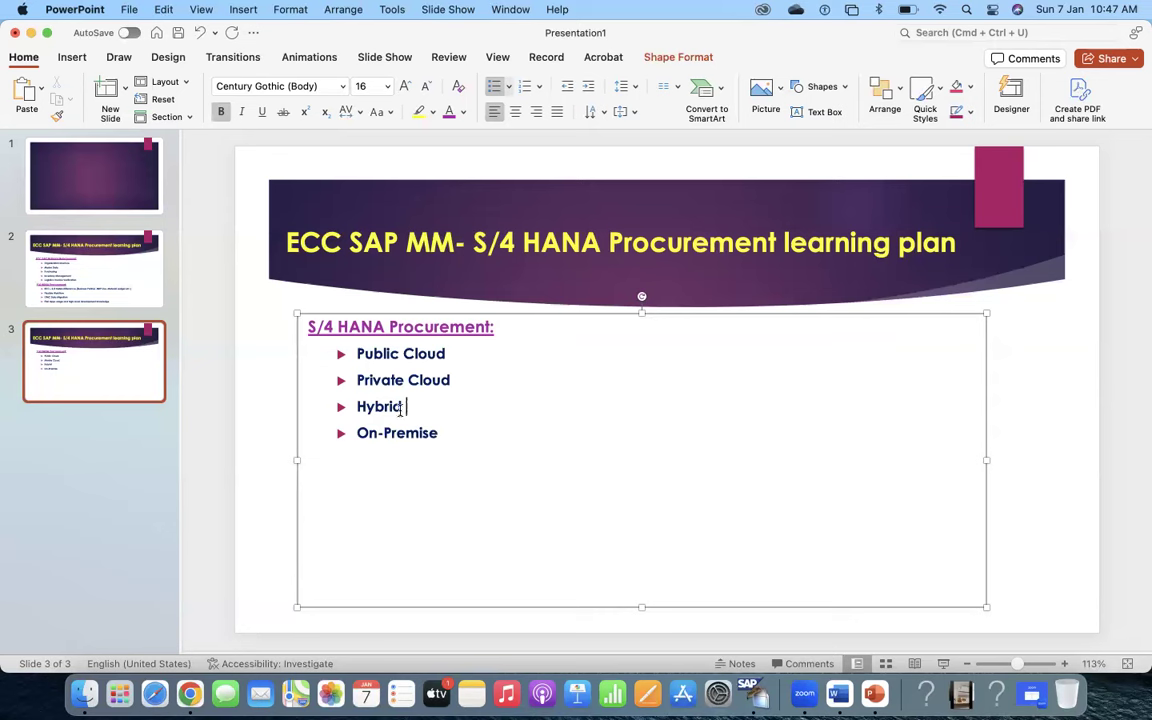
{"action": "left_click", "coordinate": [391, 353]}
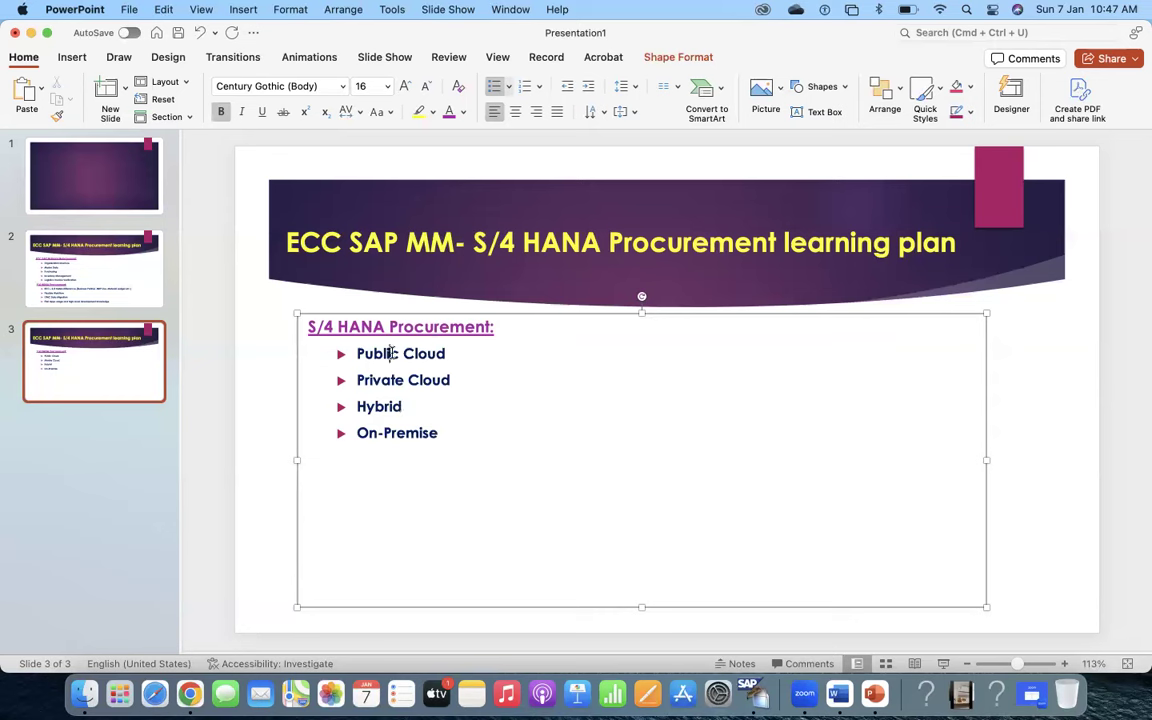
{"action": "left_click", "coordinate": [448, 353]}
{"action": "type", "text": "-"}
{"action": "type", "text": " SAP B"}
{"action": "type", "text": "TP"}
{"action": "type", "text": " (AI"}
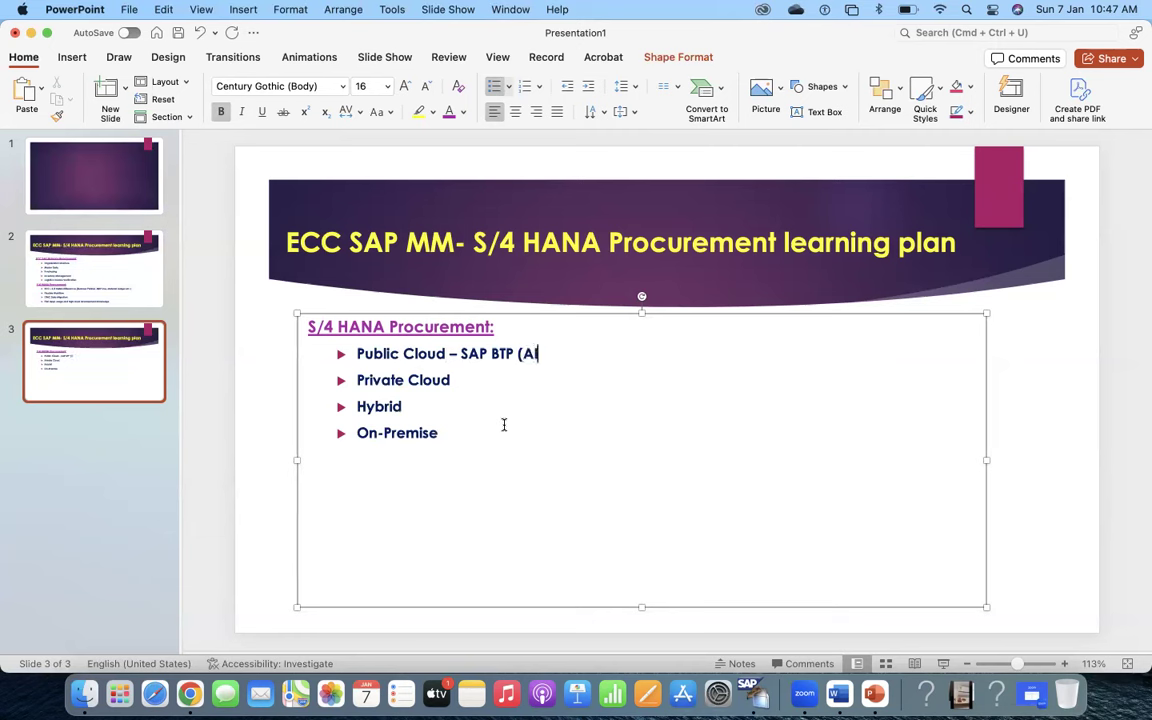
{"action": "type", "text": ")"}
{"action": "left_click", "coordinate": [504, 425]}
{"action": "left_click", "coordinate": [550, 350]}
- Replace slide 3's learning-plan title with 'S/4 HANA Procurement'
{"action": "left_click", "coordinate": [540, 251]}
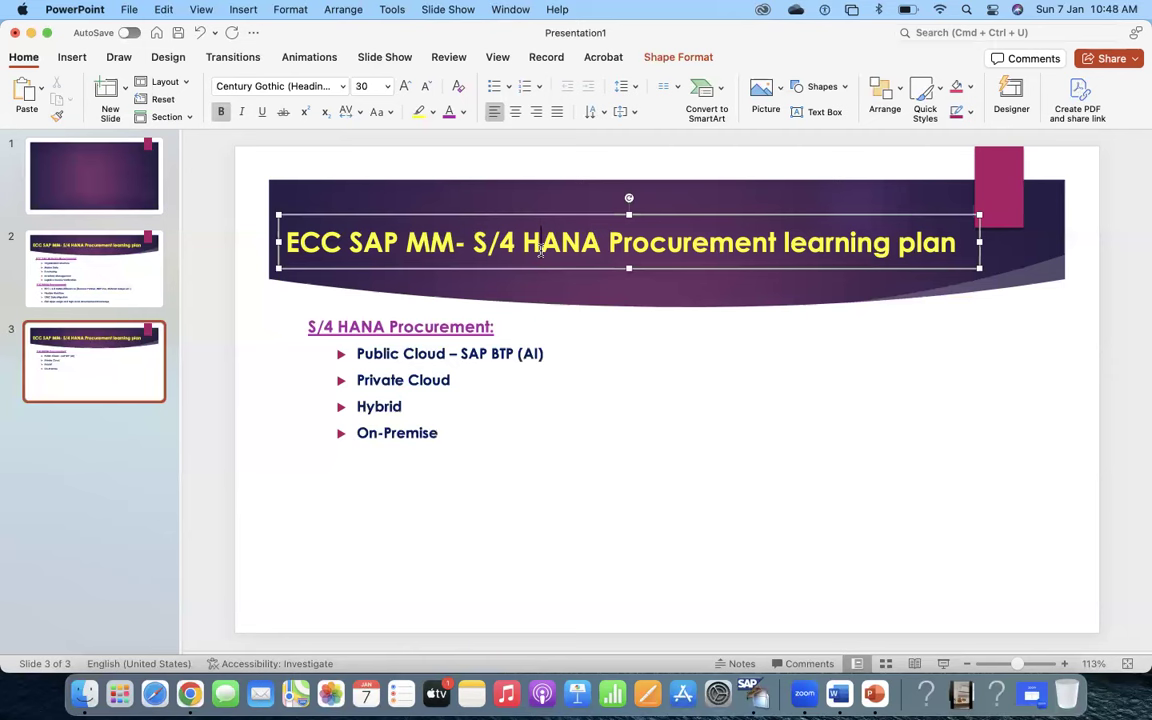
{"action": "triple_click", "coordinate": [540, 251]}
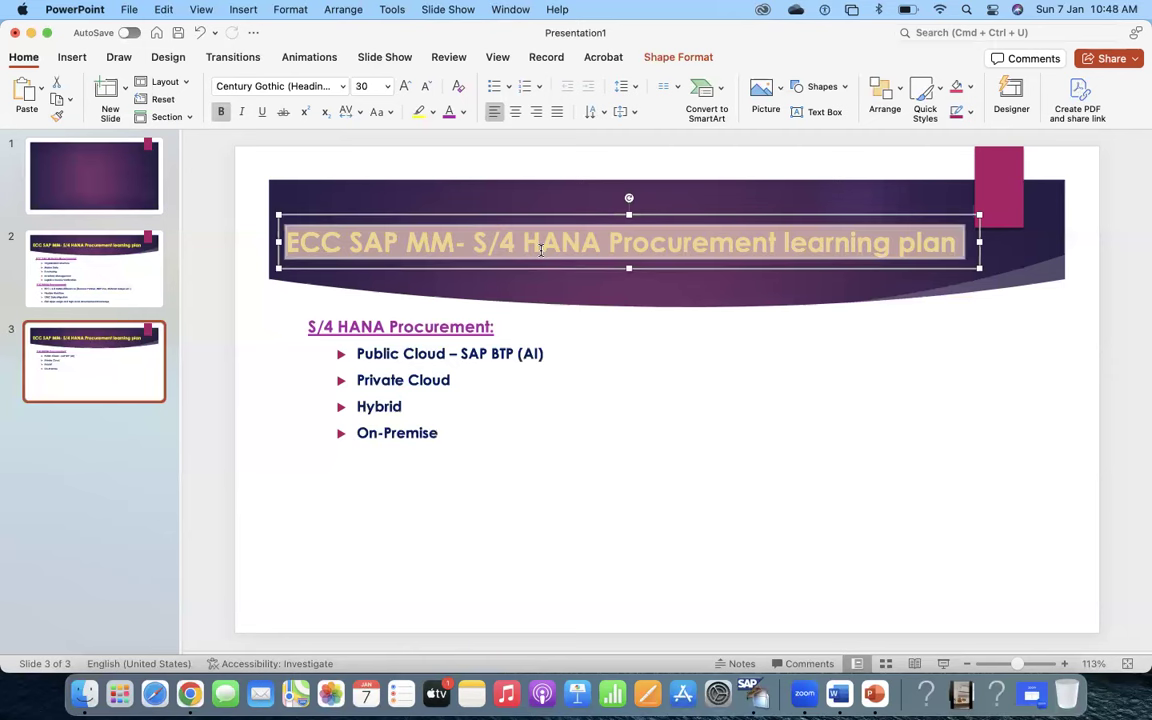
{"action": "type", "text": "S/4 HANA Procur"}
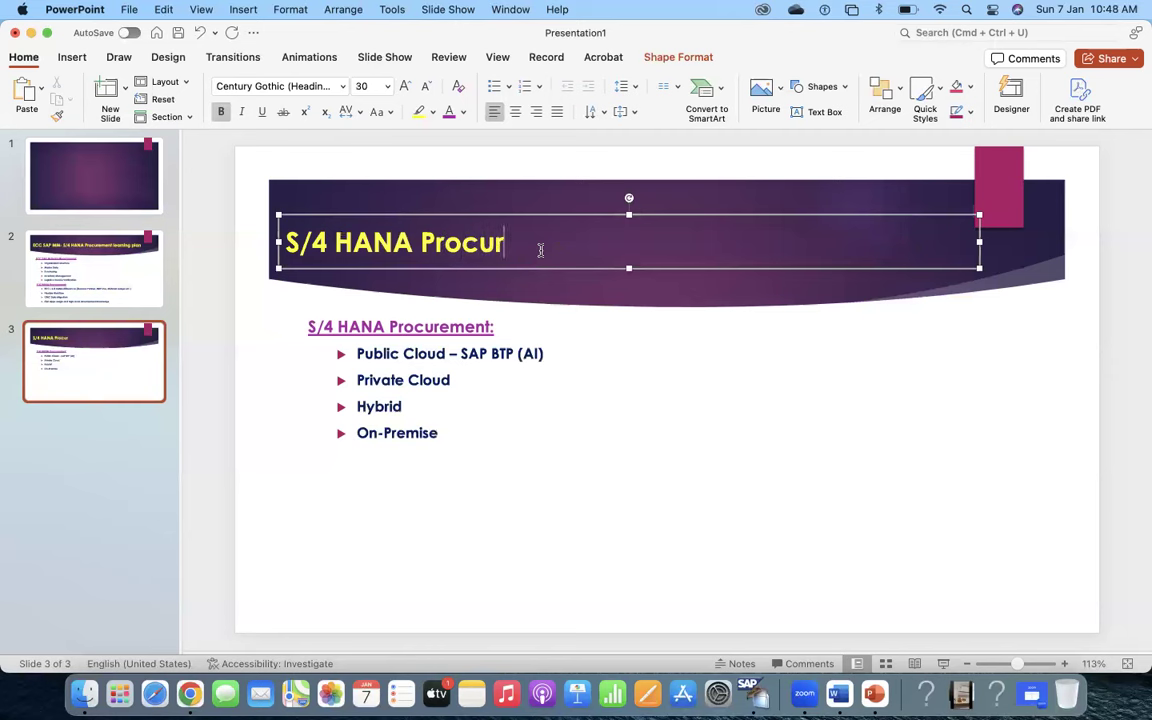
{"action": "type", "text": "ement"}
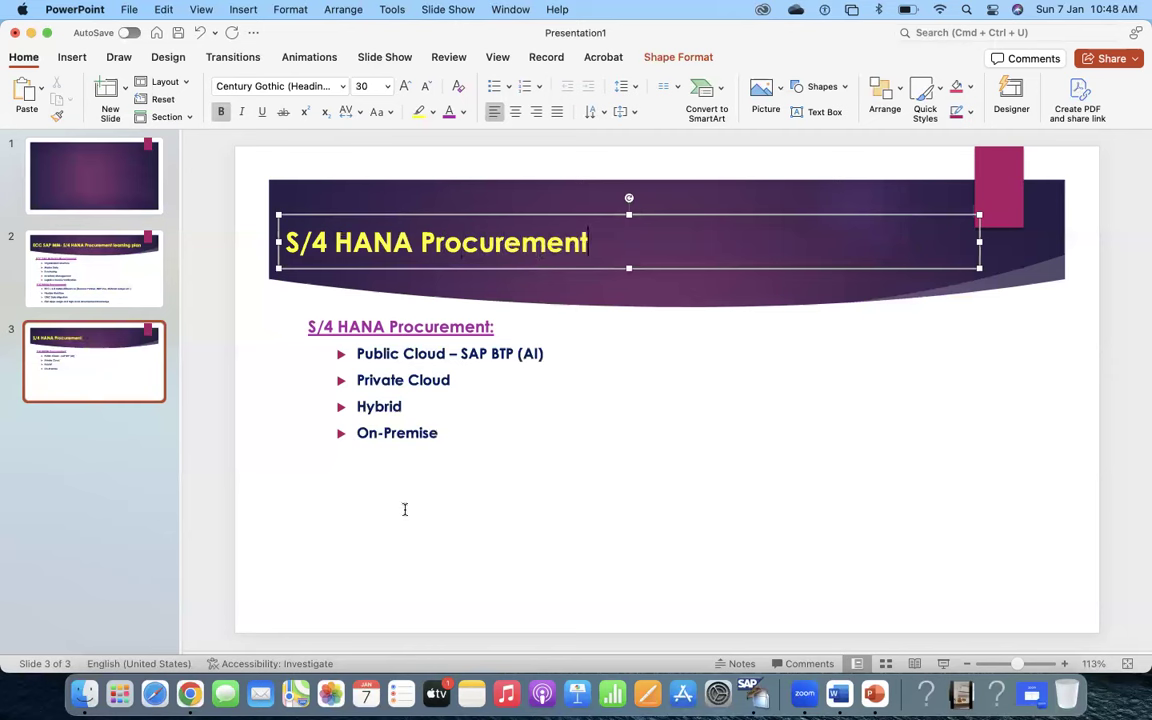
{"action": "left_click", "coordinate": [391, 461]}
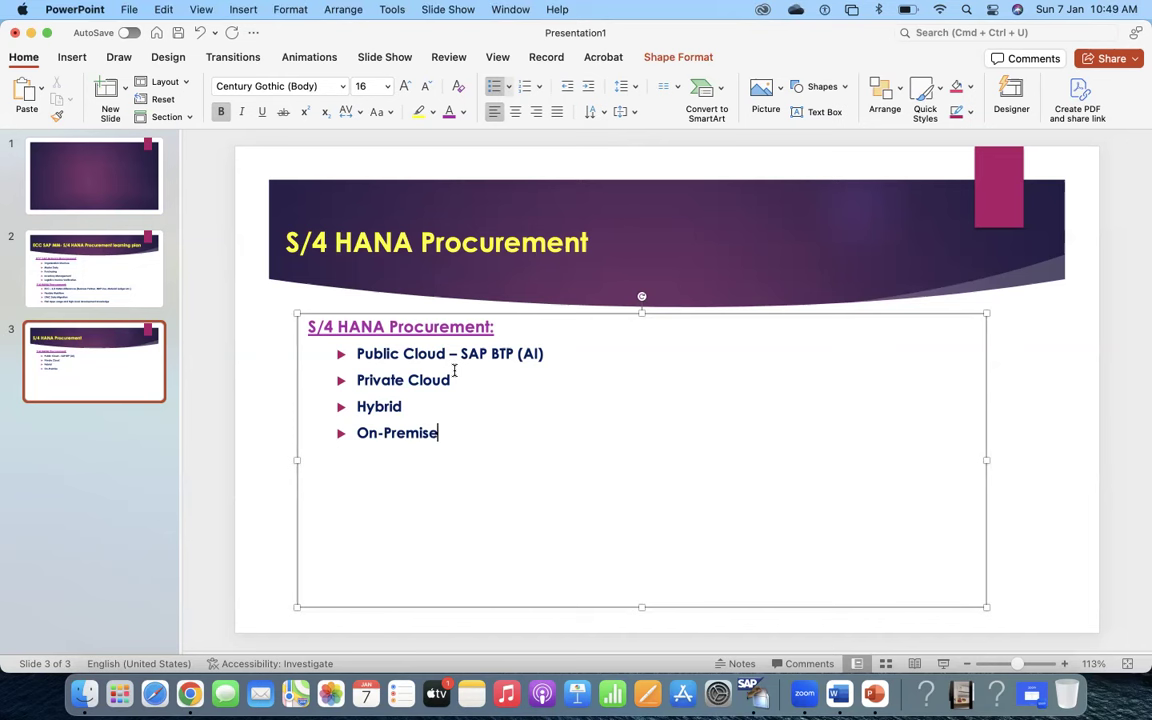
{"action": "left_click", "coordinate": [440, 434]}
- Duplicate slide 3 as slide 4 and retitle it 'Developments'
{"action": "left_click", "coordinate": [116, 336]}
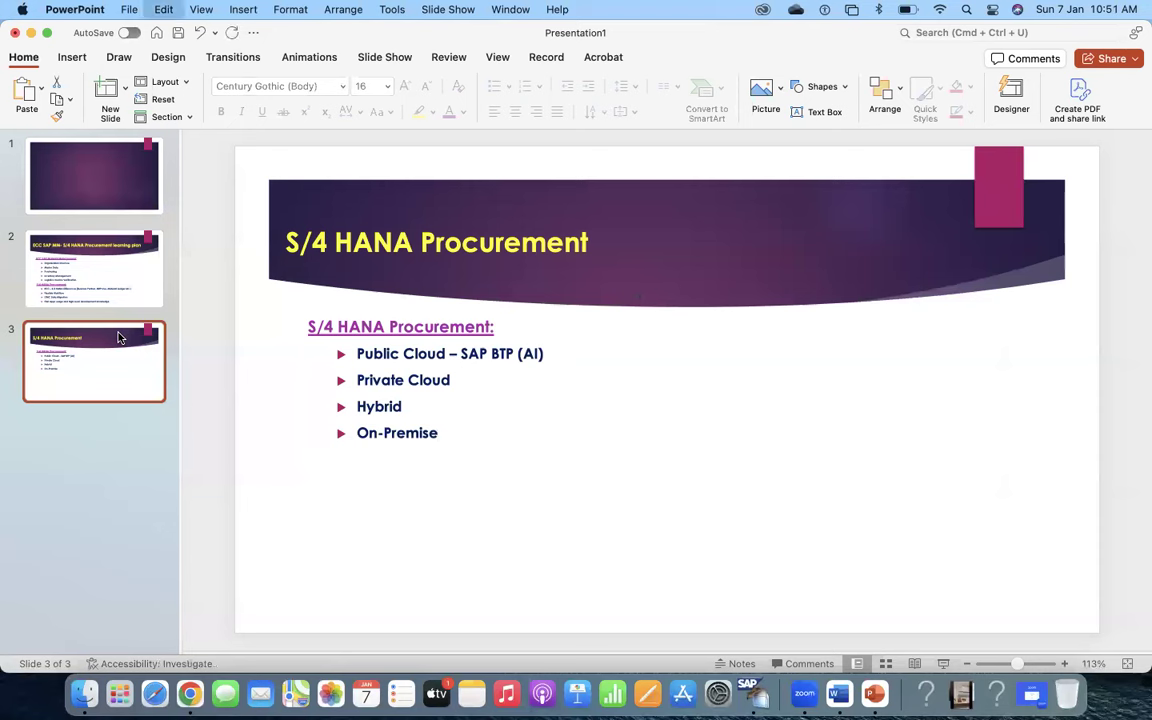
{"action": "key", "text": "super+d"}
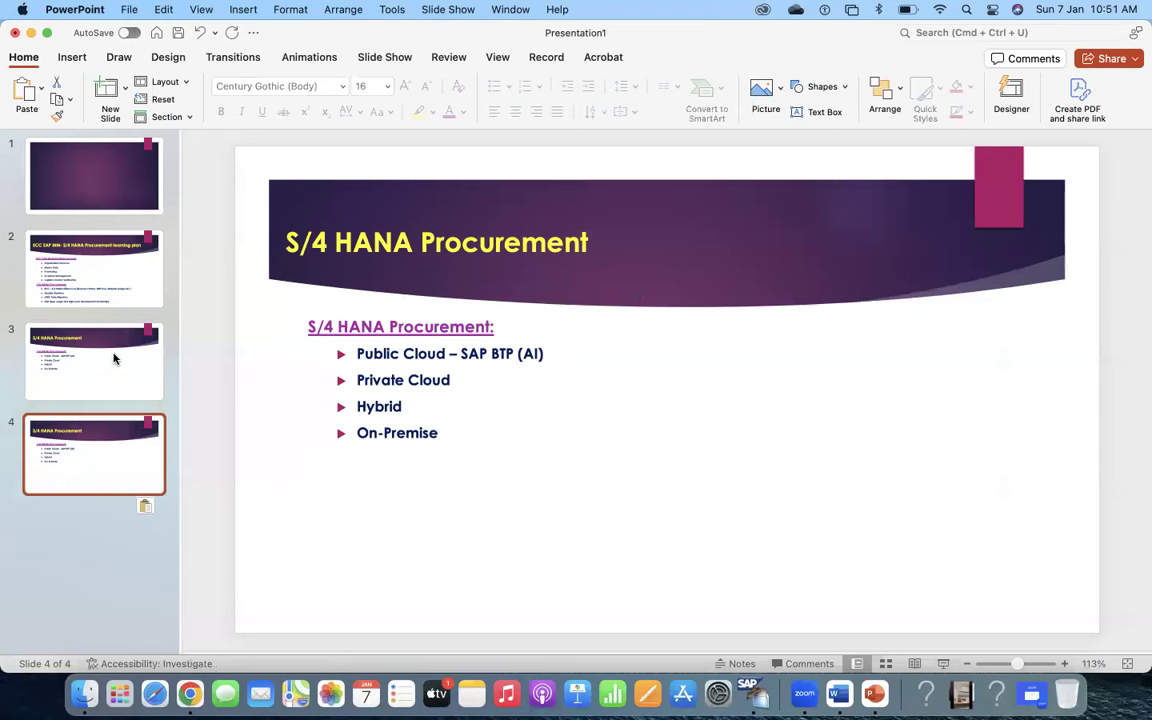
{"action": "left_click", "coordinate": [384, 241]}
{"action": "key", "text": "super+a"}
{"action": "type", "text": "Developments"}
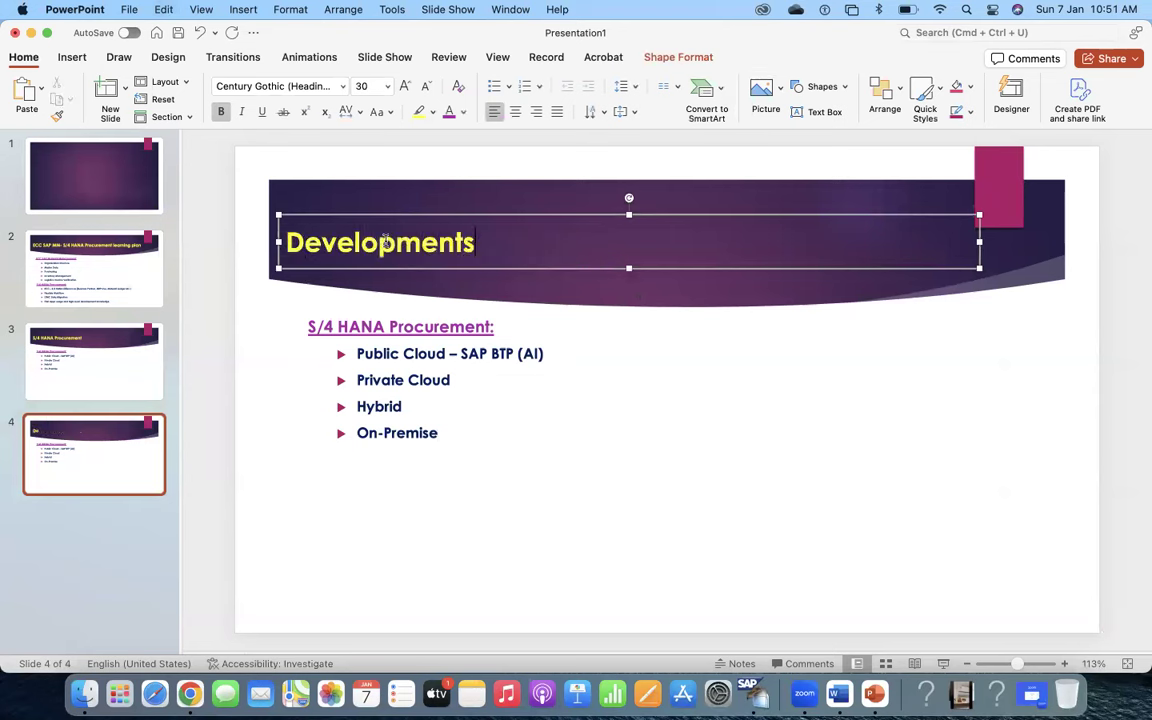
- Change the body heading to 'RICEFW:' and delete the four deployment-option bullets
{"action": "left_click", "coordinate": [410, 406]}
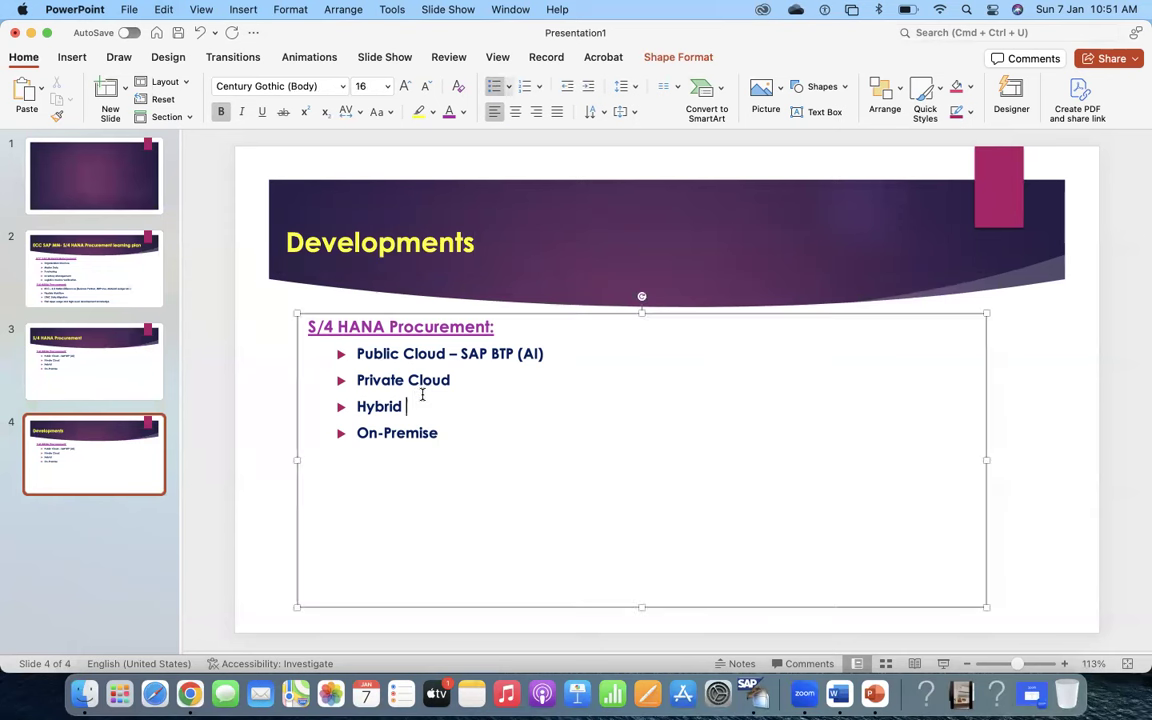
{"action": "left_click_drag", "start_coordinate": [493, 326], "coordinate": [307, 333]}
{"action": "type", "text": "R"}
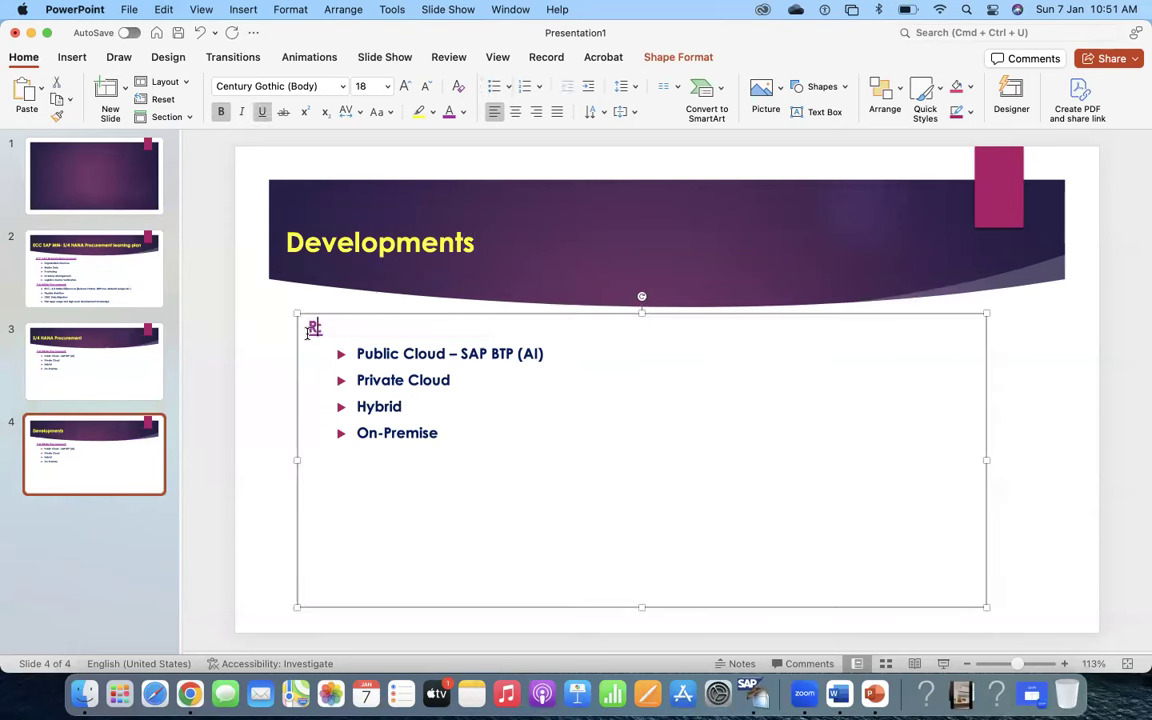
{"action": "type", "text": "ICEFW:"}
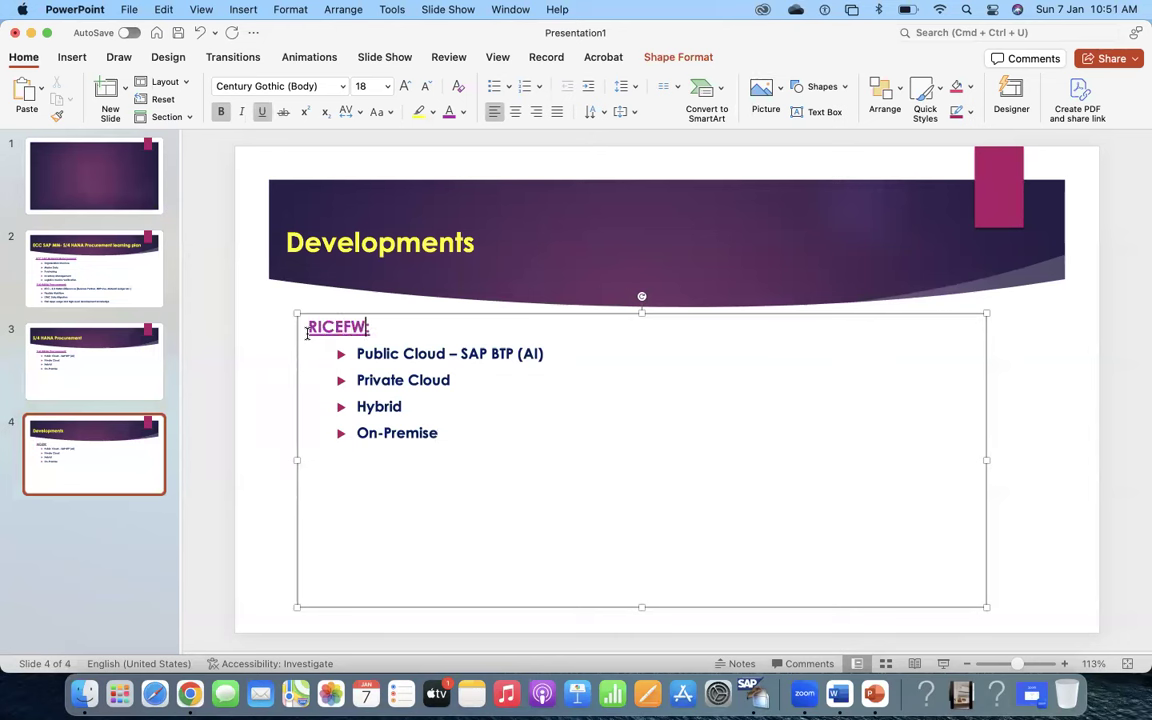
{"action": "left_click_drag", "start_coordinate": [440, 436], "coordinate": [356, 354]}
{"action": "key", "text": "BackSpace"}
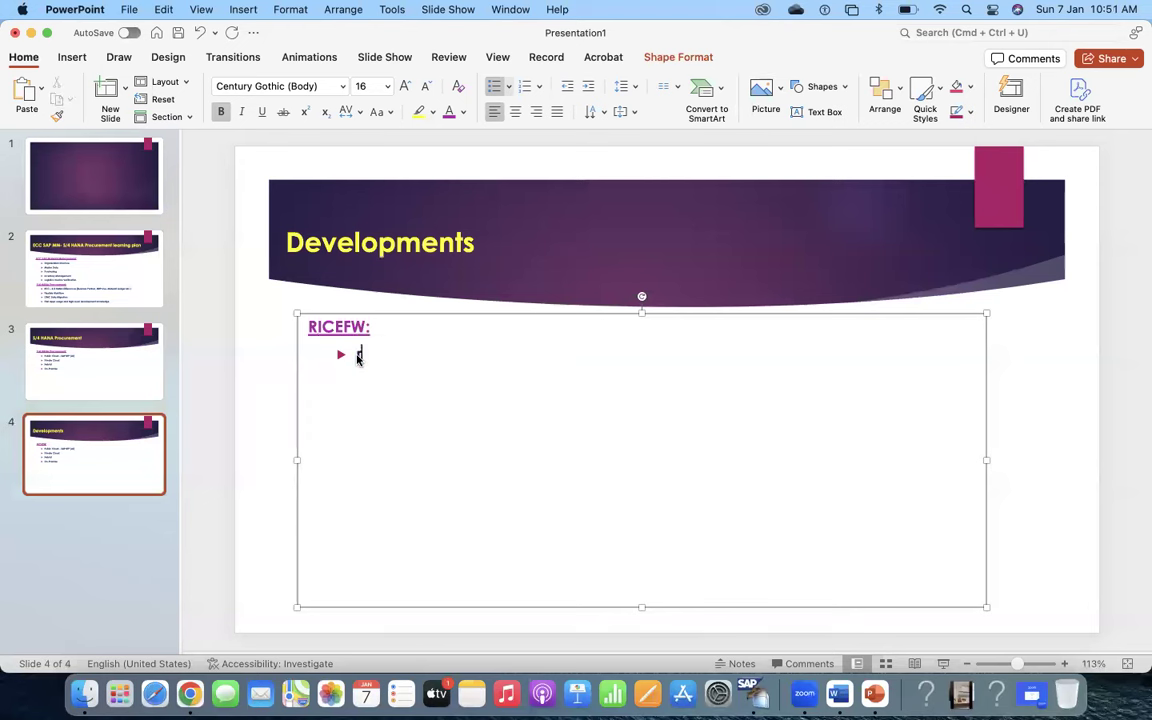
- List Reports, Interfaces and Conversion as bullets under RICEFW:
{"action": "type", "text": "Reports"}
{"action": "key", "text": "Return"}
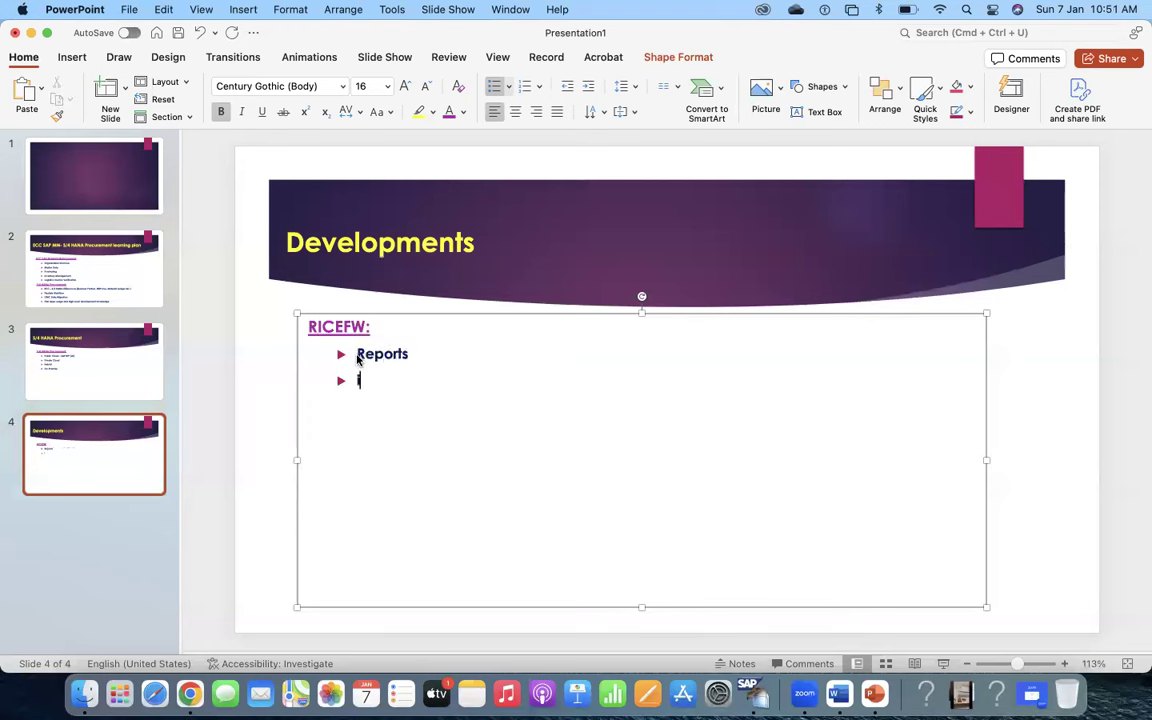
{"action": "type", "text": "INT"}
{"action": "key", "text": "BackSpace"}
{"action": "key", "text": "BackSpace"}
{"action": "type", "text": "nterfaces"}
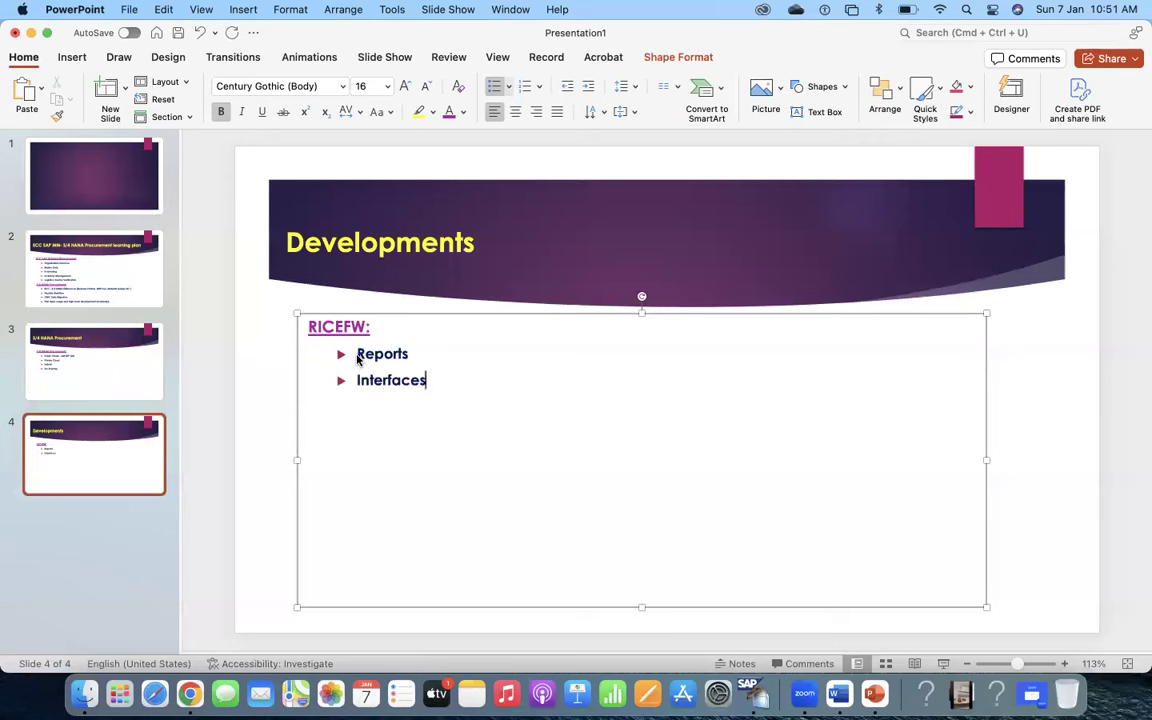
{"action": "key", "text": "Return"}
{"action": "type", "text": "Conversio"}
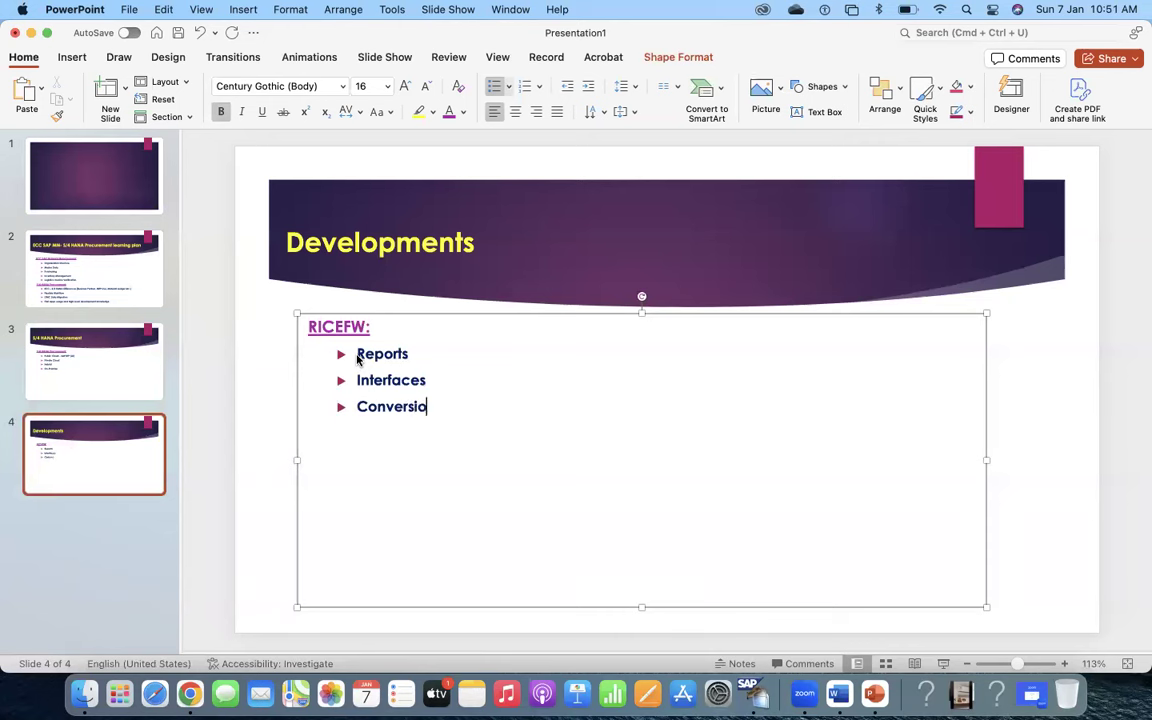
{"action": "type", "text": "n"}
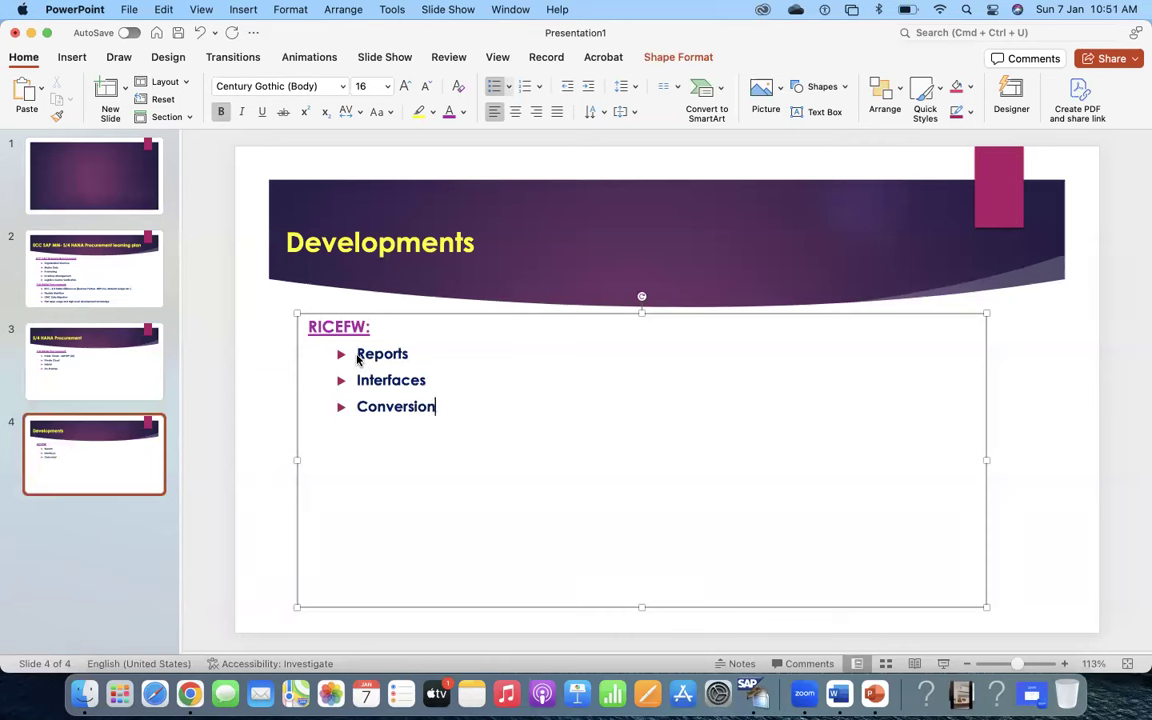